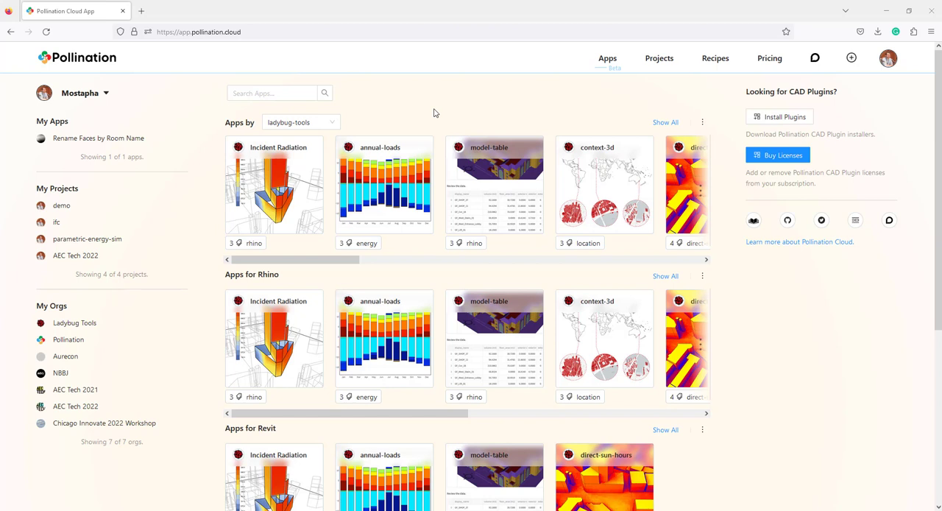
Start a new project owned by ladybug-tools and name it run-energy-simulation
click(852, 63)
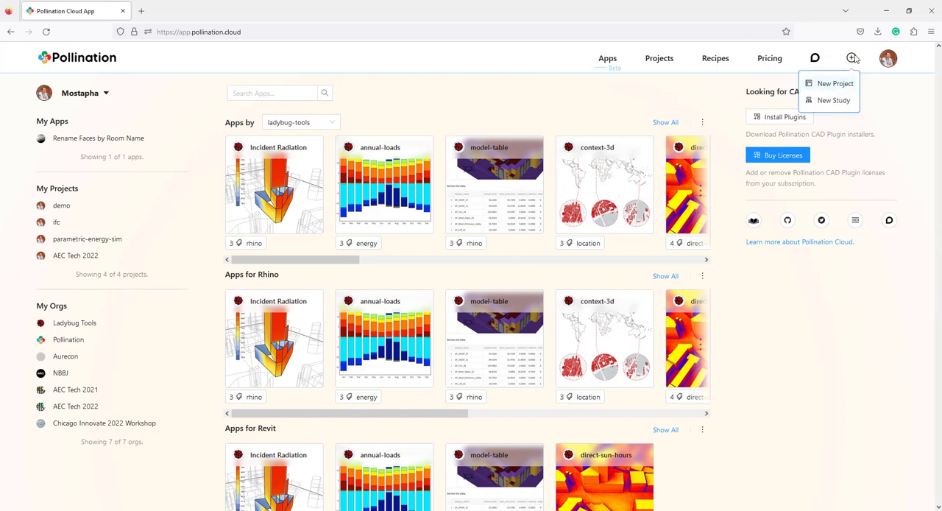
click(836, 84)
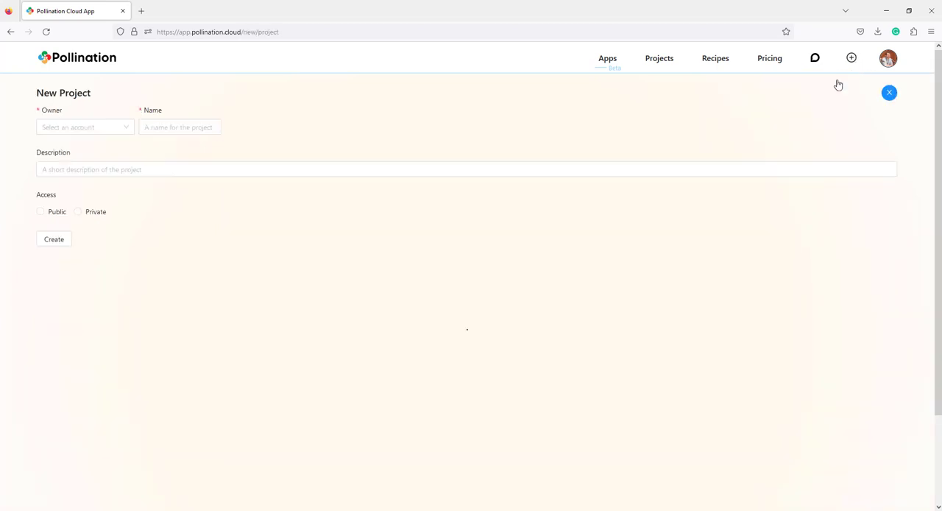
click(128, 127)
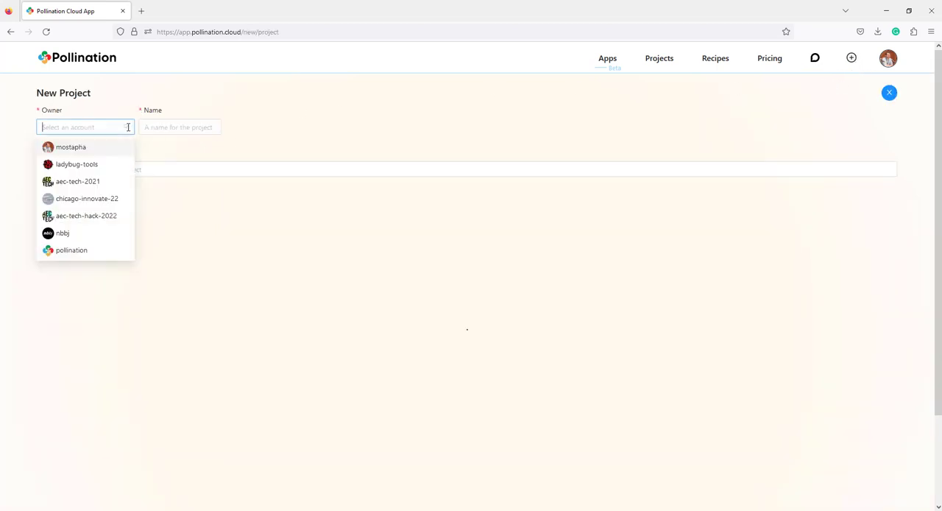
click(86, 164)
click(185, 132)
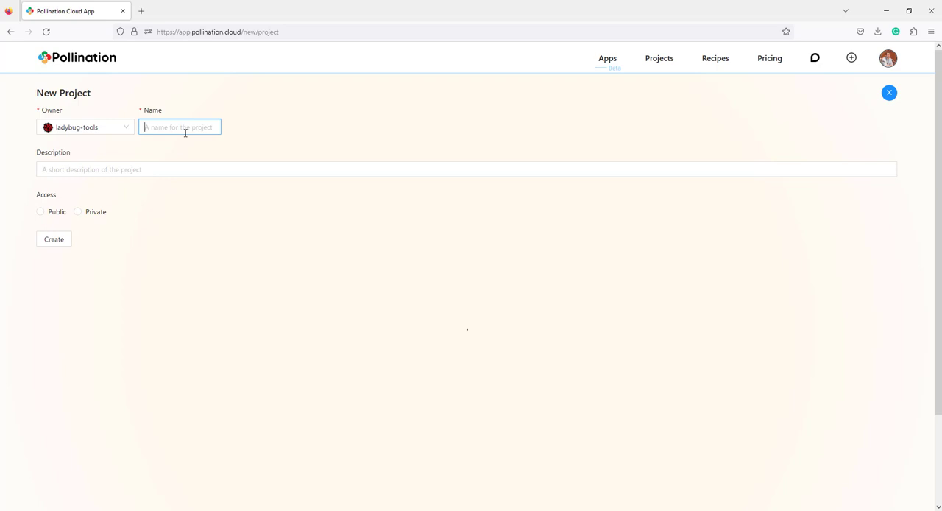
text(simulat)
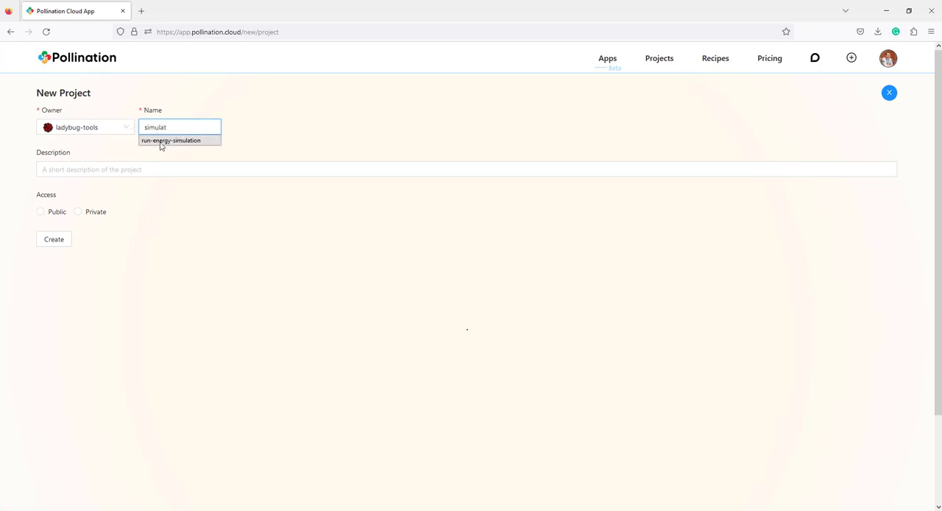
click(163, 141)
Enter the project description "A sample project for the demo video for submitting simulations online"
click(129, 168)
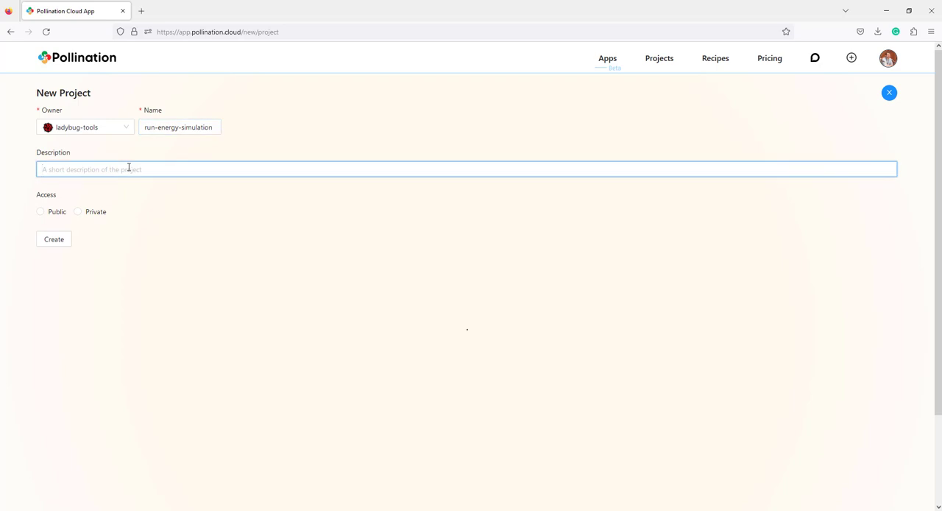
text(A sample project for the demo video for submitting simulations on)
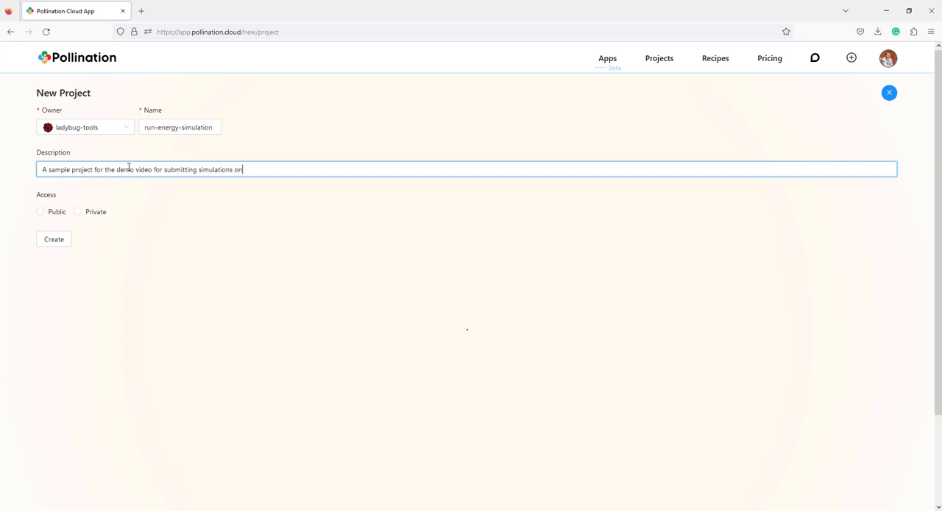
text(line)
click(148, 208)
Set the project's access to Public and create the project
click(42, 214)
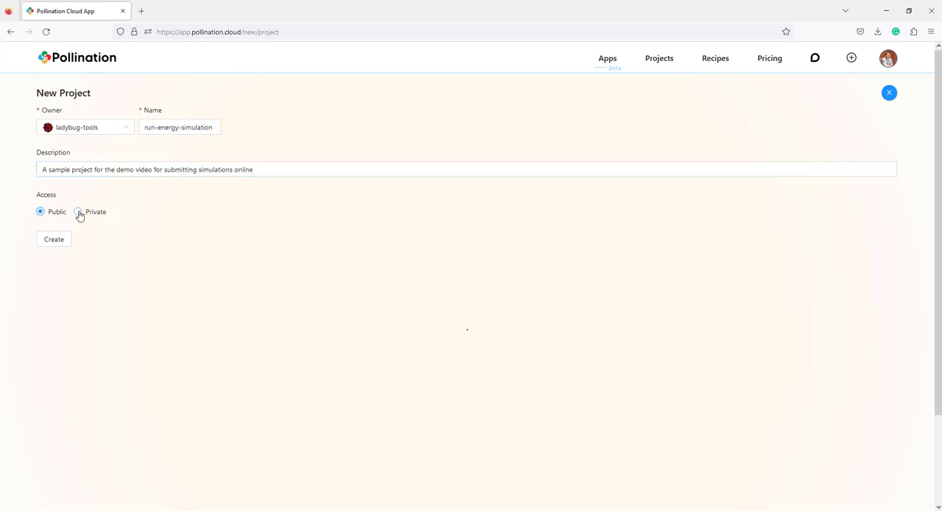
click(78, 214)
click(51, 215)
click(54, 239)
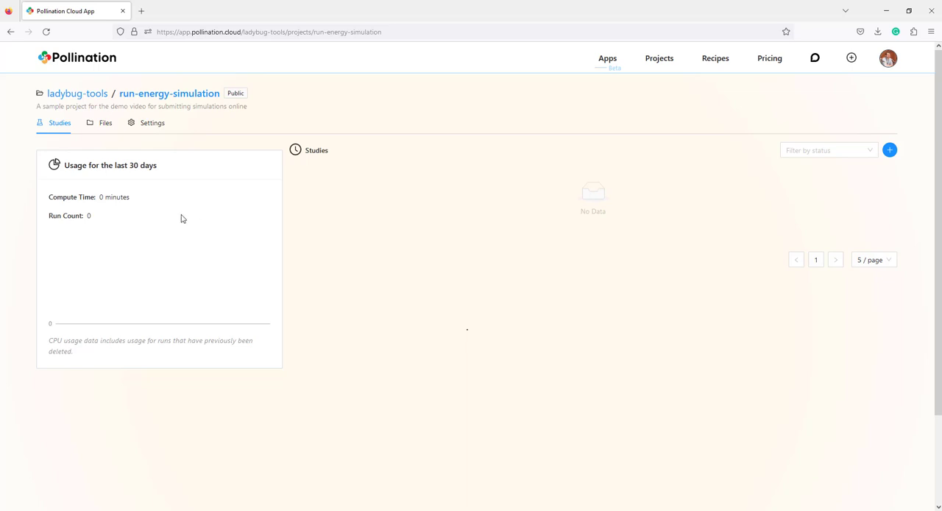
Upload the two USA_CA_Camarillo.AP.723926_TMY3 weather files to the project's root folder and preview the contents of the EPW file
click(103, 123)
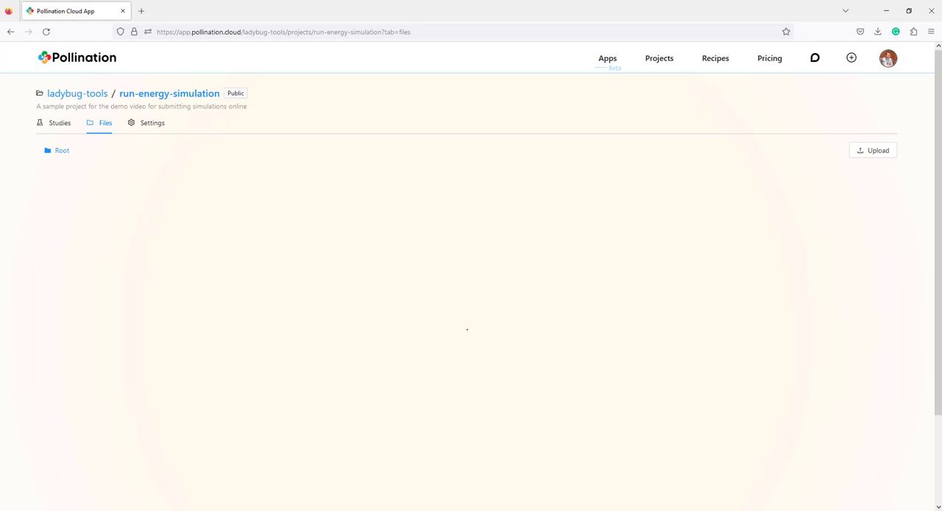
drag(0, 243, 319, 251)
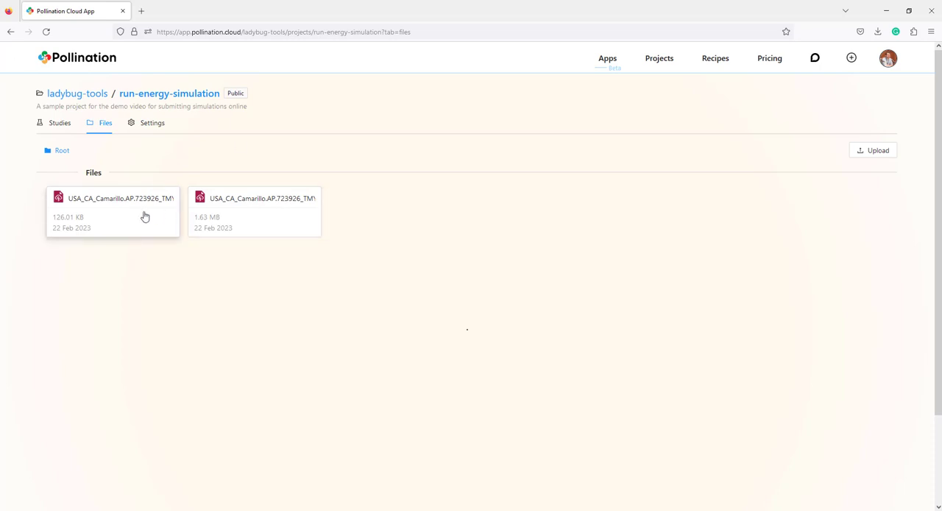
click(245, 213)
click(274, 221)
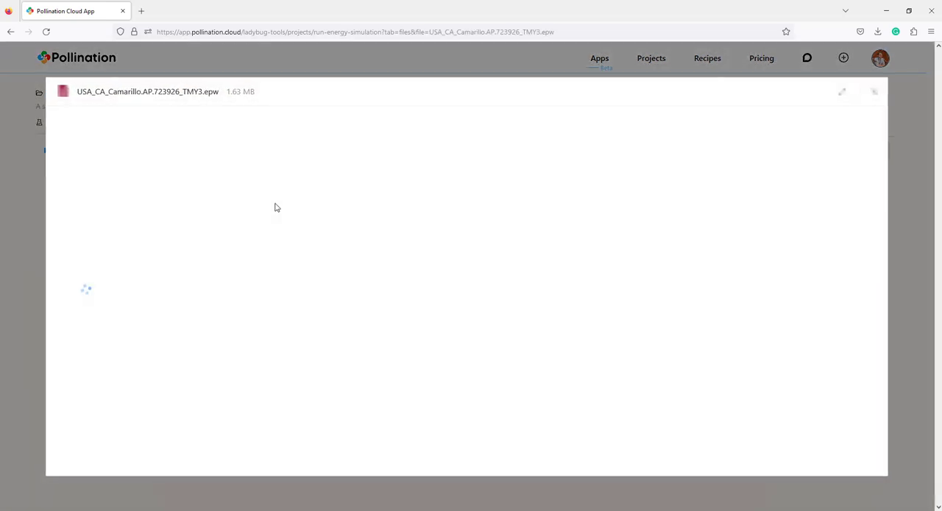
scroll(333, 174, down, 6)
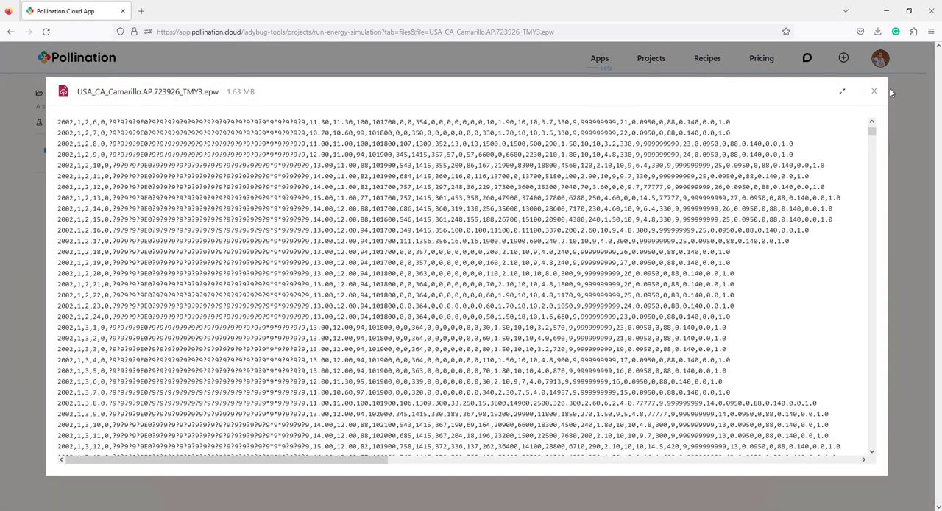
click(874, 90)
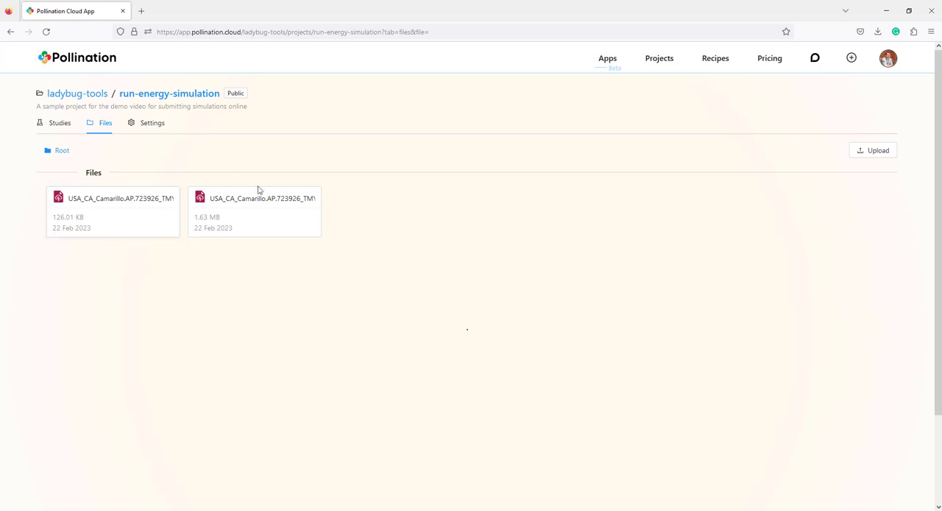
Add the ladybug-tools/custom-energy-sim recipe with tag Any to the project's recipe filters
click(148, 125)
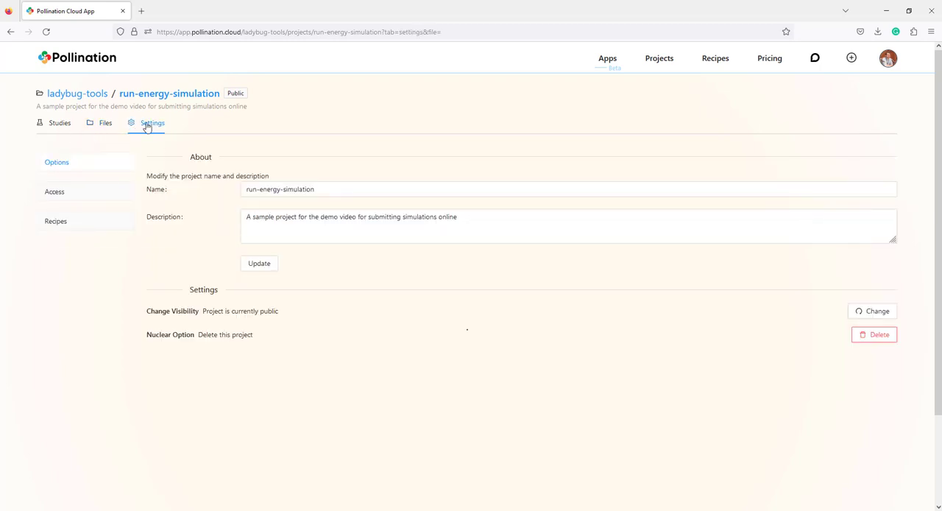
click(64, 225)
click(211, 197)
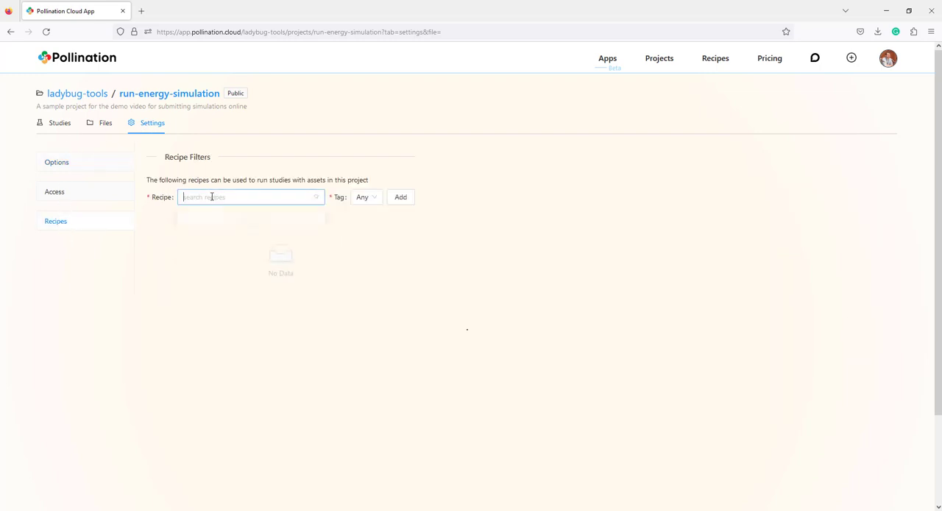
text(custo)
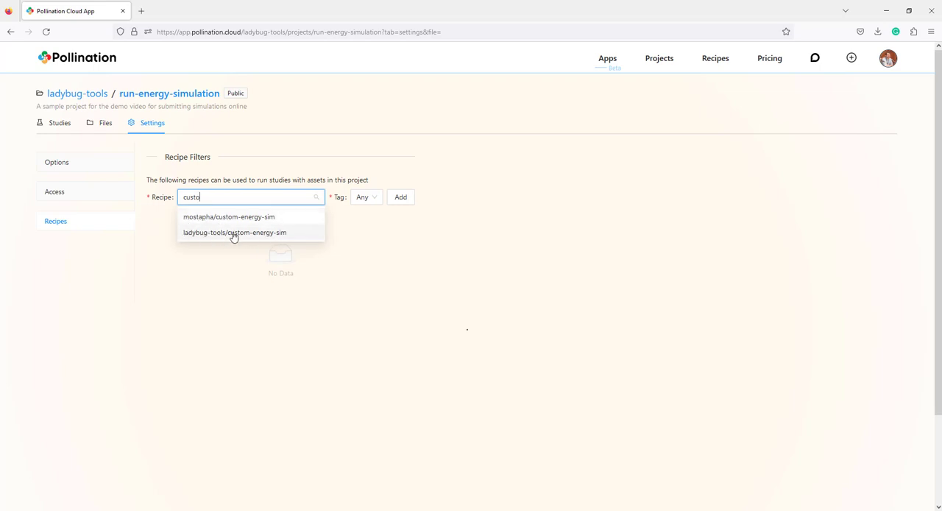
click(234, 234)
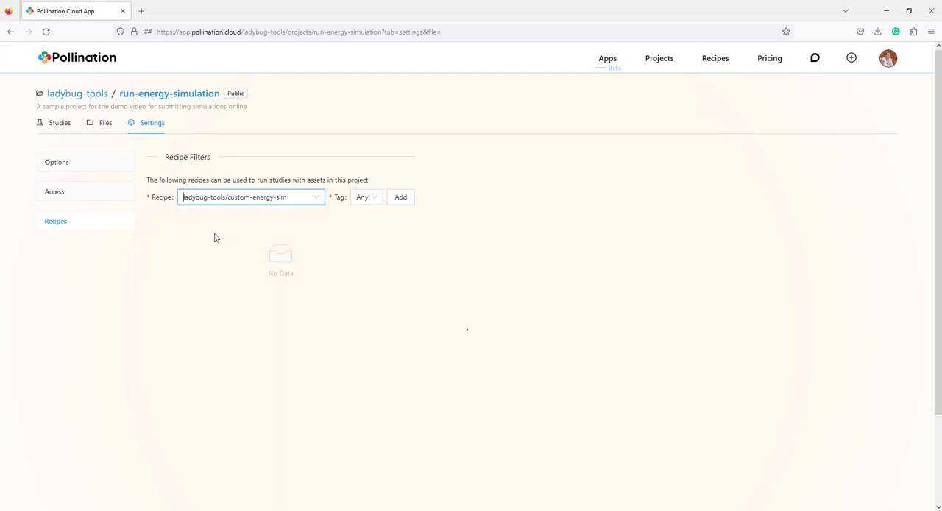
click(377, 199)
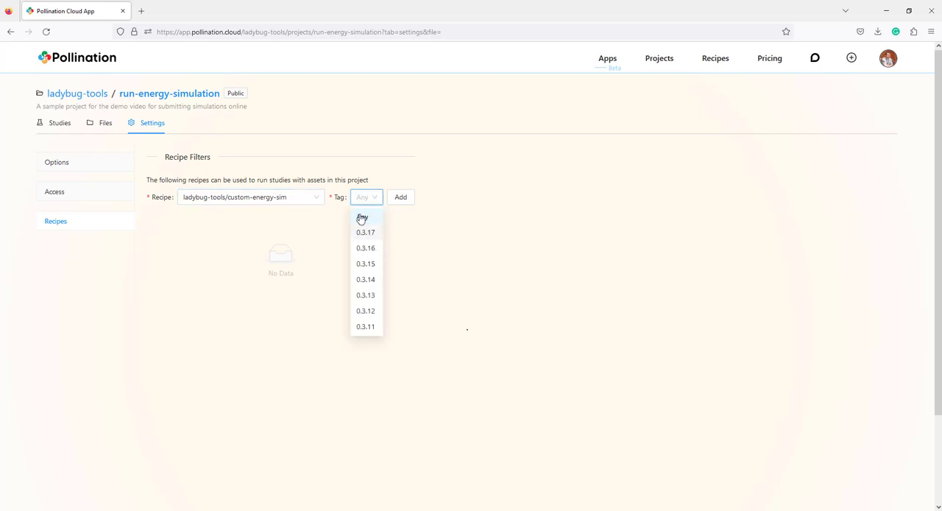
click(361, 217)
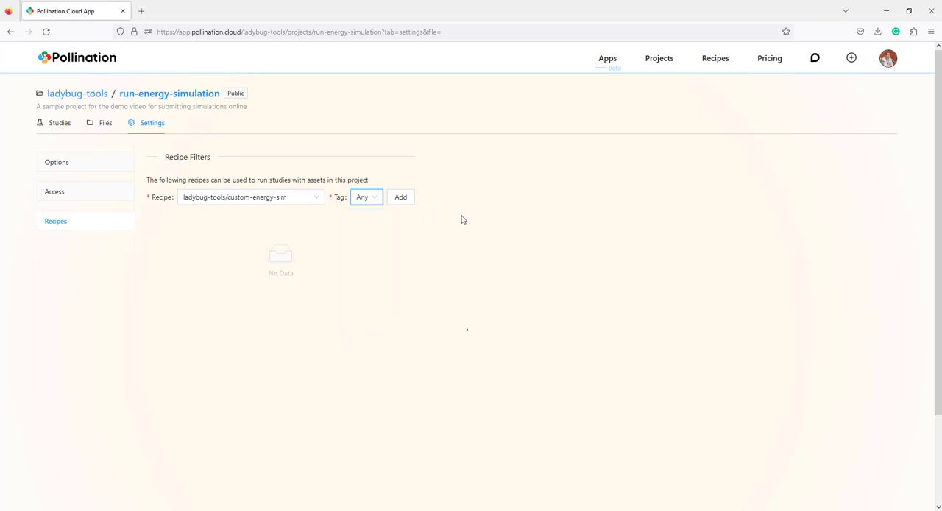
click(400, 204)
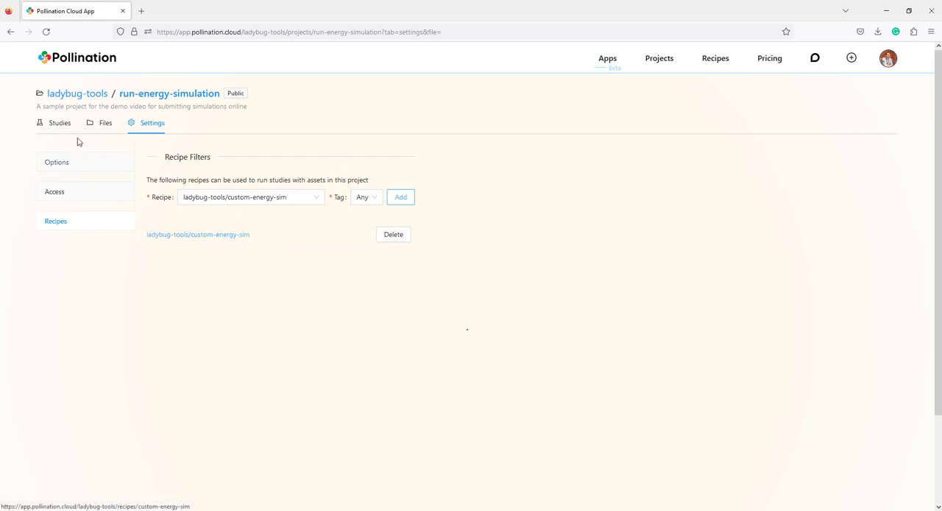
Start a new study with the custom-energy-sim-0.3.17 recipe and review its required and optional inputs
click(57, 125)
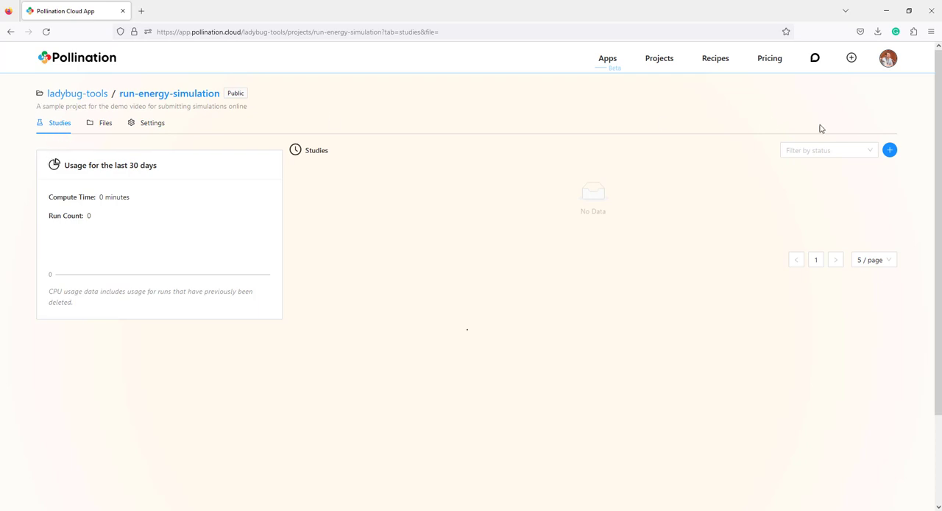
click(891, 151)
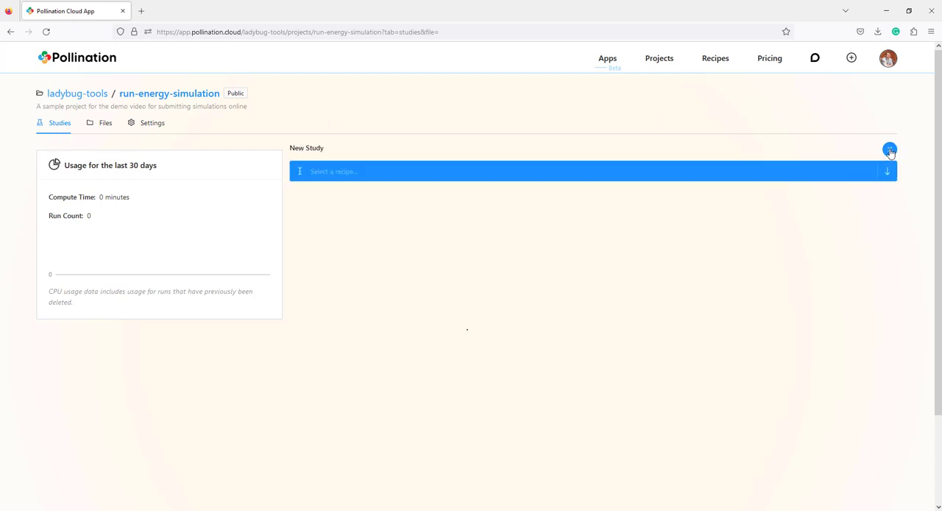
click(396, 179)
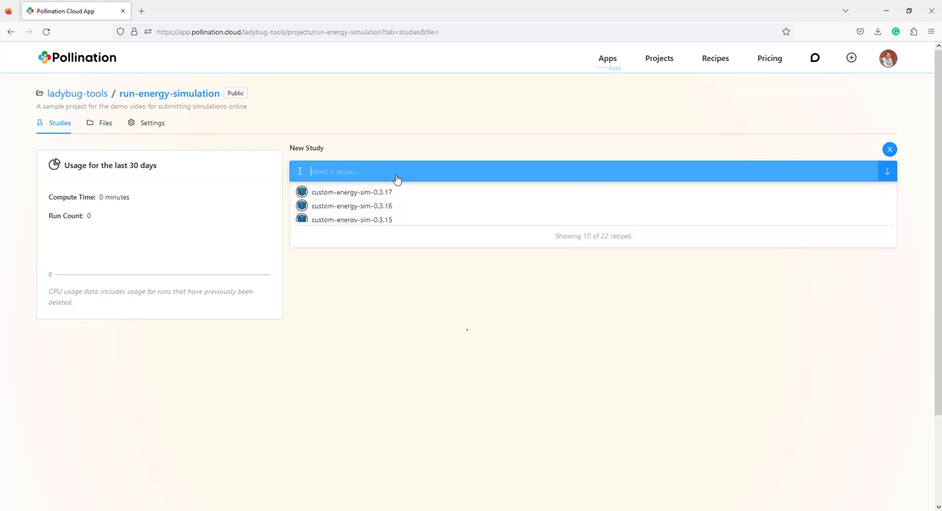
click(354, 194)
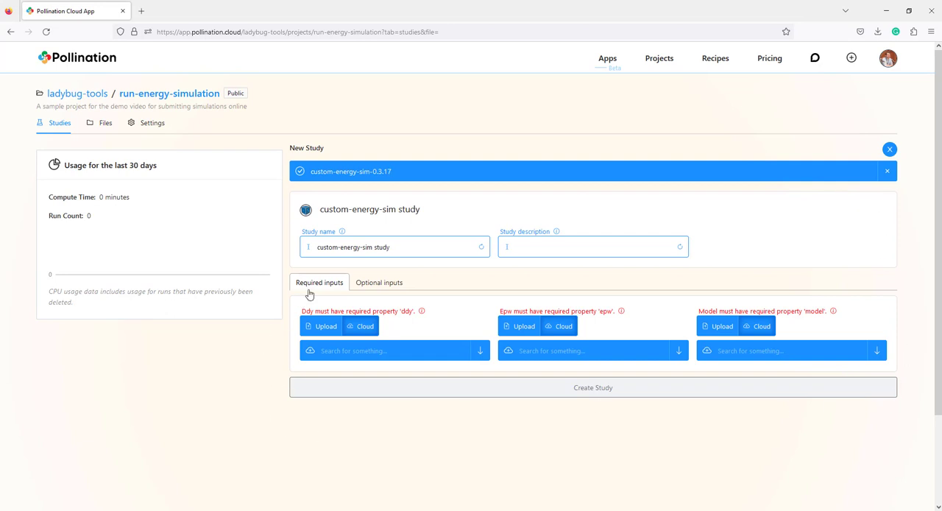
click(391, 287)
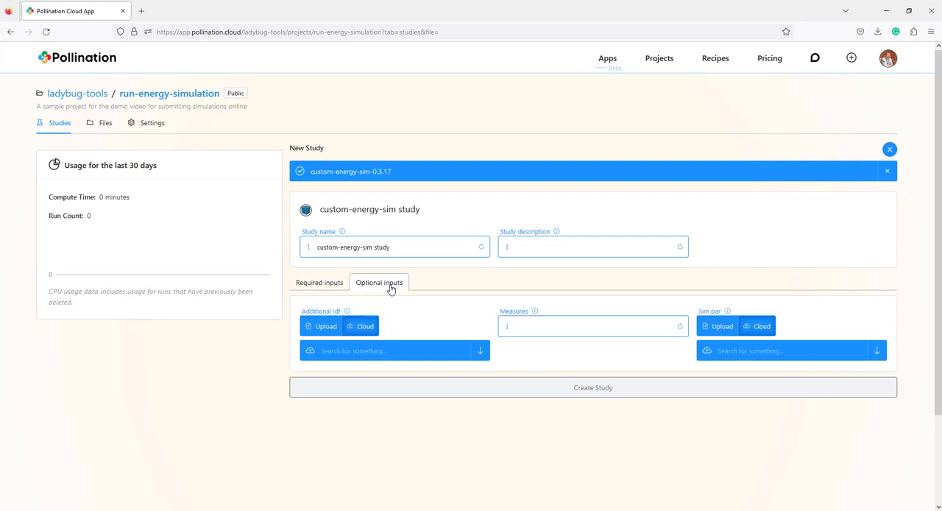
click(311, 286)
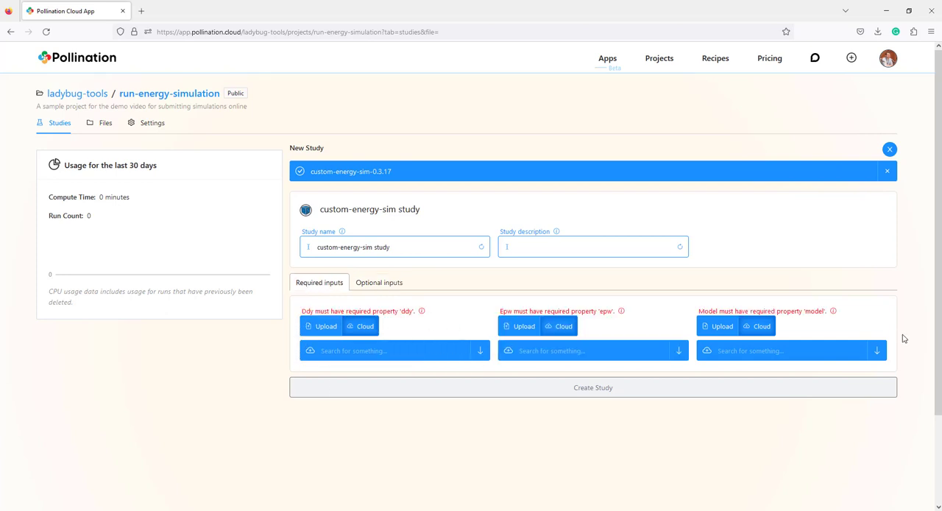
click(388, 288)
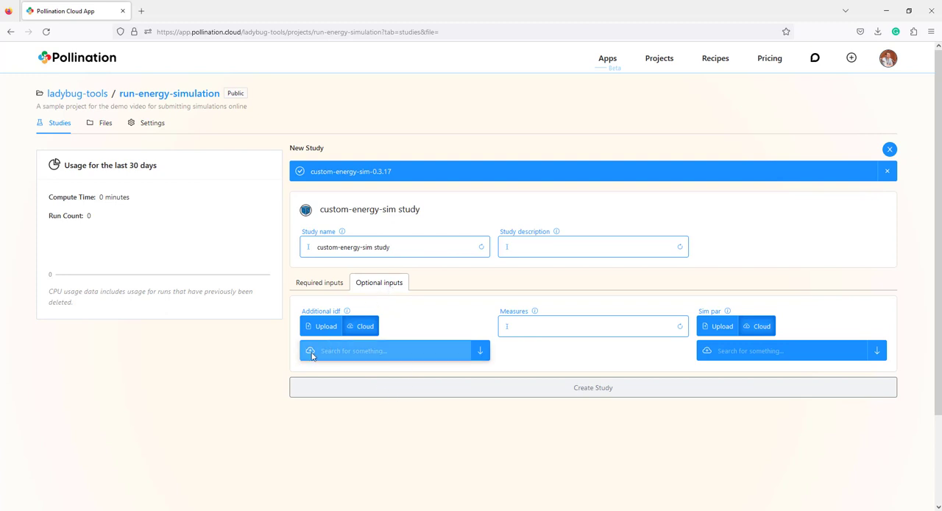
click(310, 287)
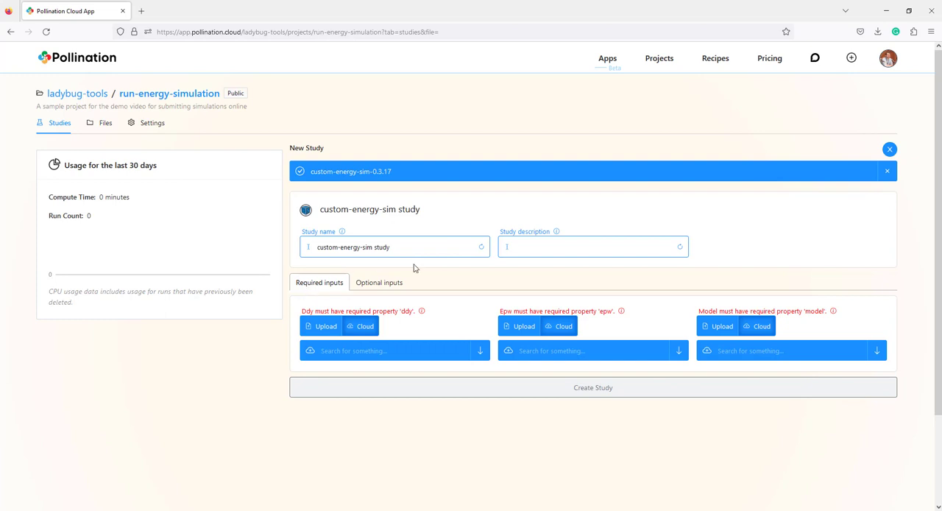
Set the study description to "Submit a simulation from the web interface"
click(518, 248)
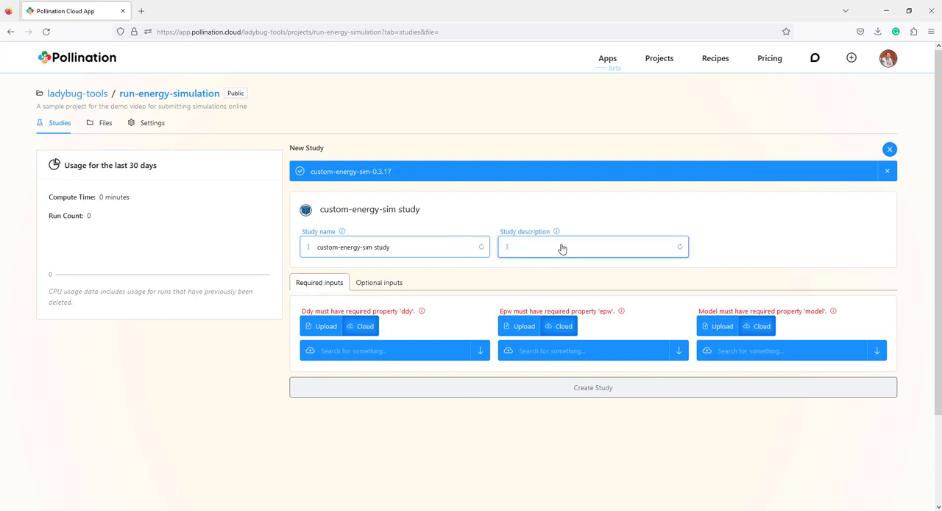
text(Sub)
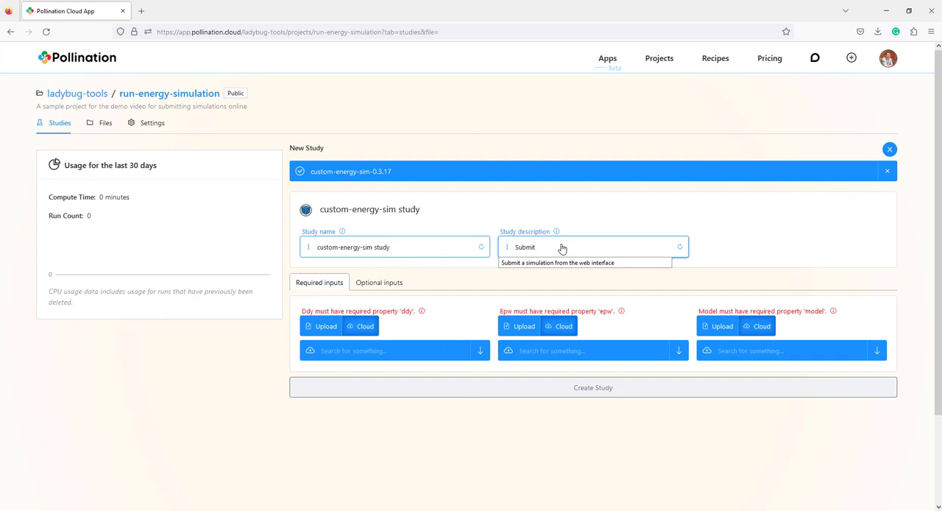
text(mit)
key(Down)
key(Return)
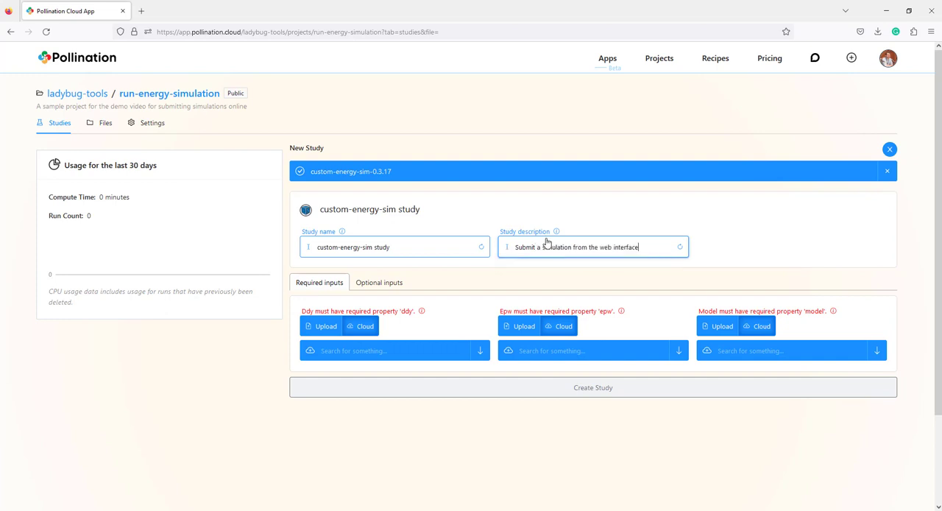
Set the study name to "Two rooms energy simulation sample"
click(375, 227)
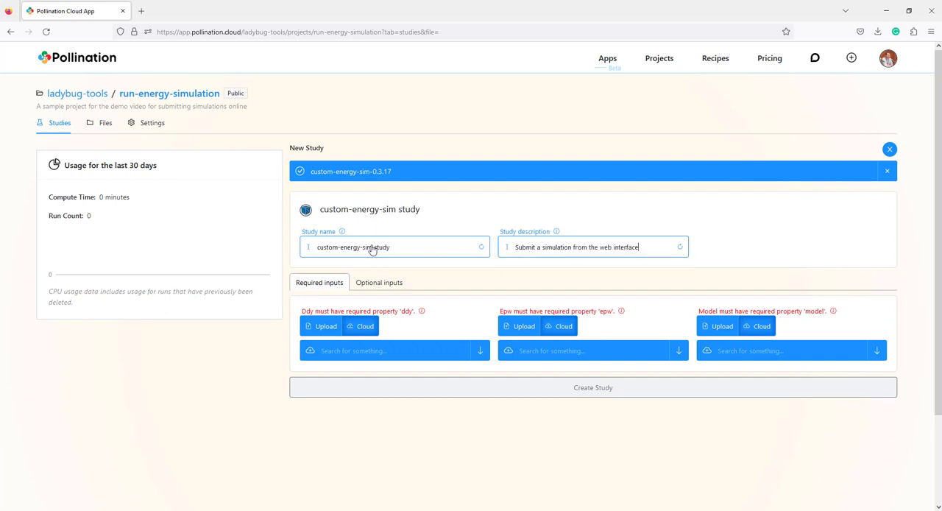
click(373, 249)
click(396, 250)
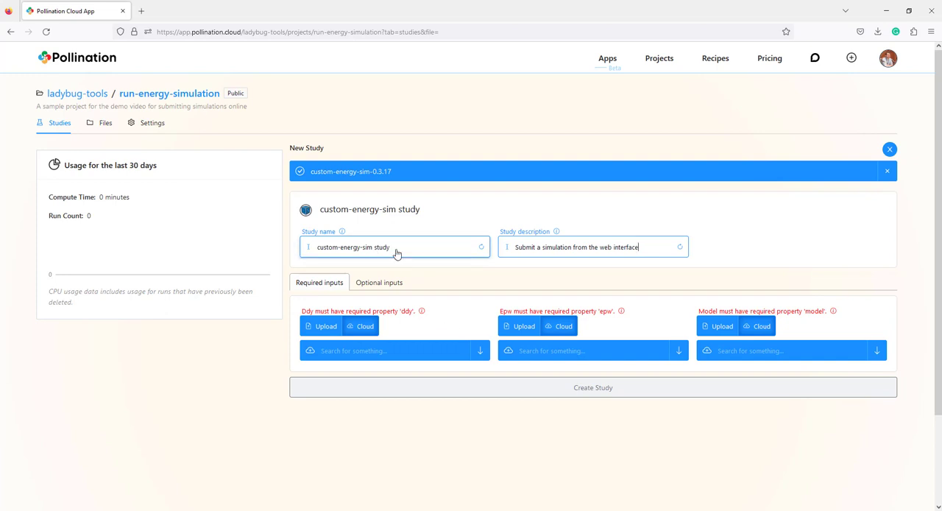
key(ctrl+a)
text(Two hou)
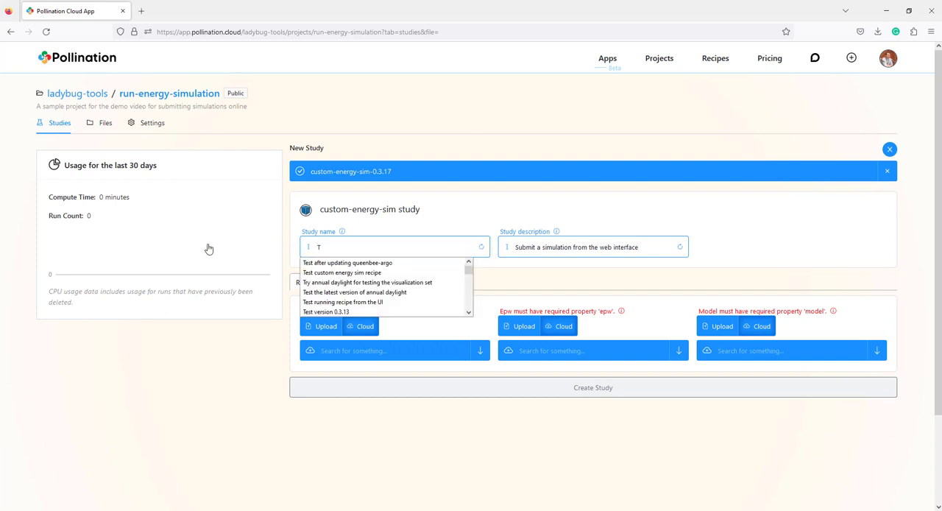
key(BackSpace)
key(BackSpace)
key(BackSpace)
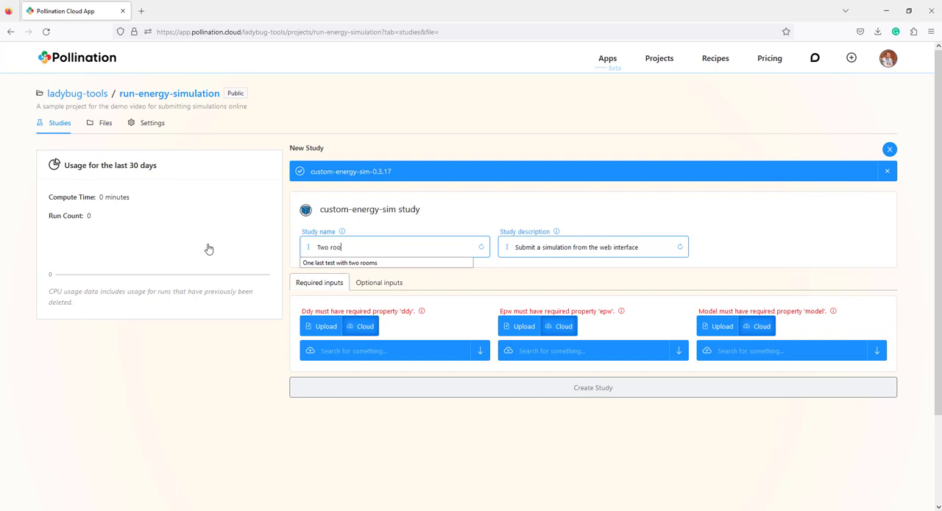
text(rooms ener)
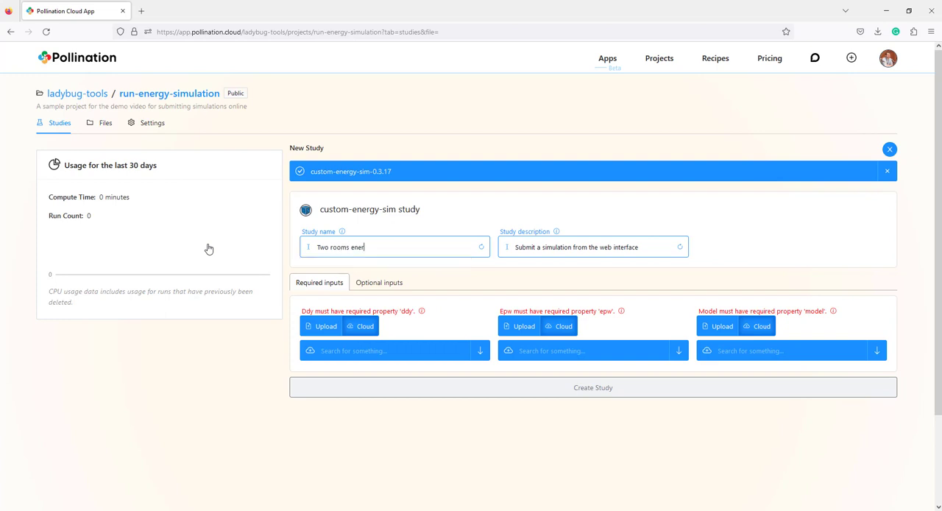
text(gy simulation sample)
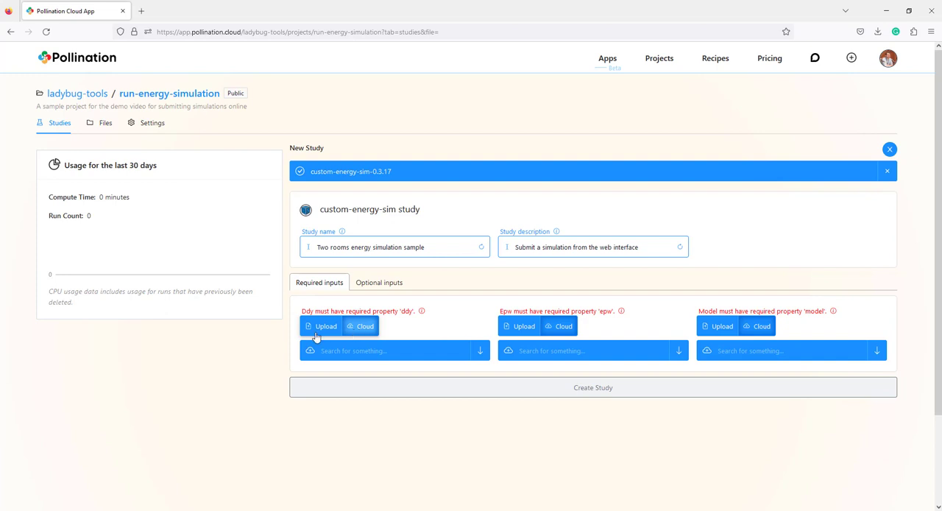
Assign the project's cloud files USA_CA_Camarillo.AP.723926_TMY3.ddy and USA_CA_Camarillo.AP.723926_TMY3.epw to the Ddy and Epw inputs
click(434, 358)
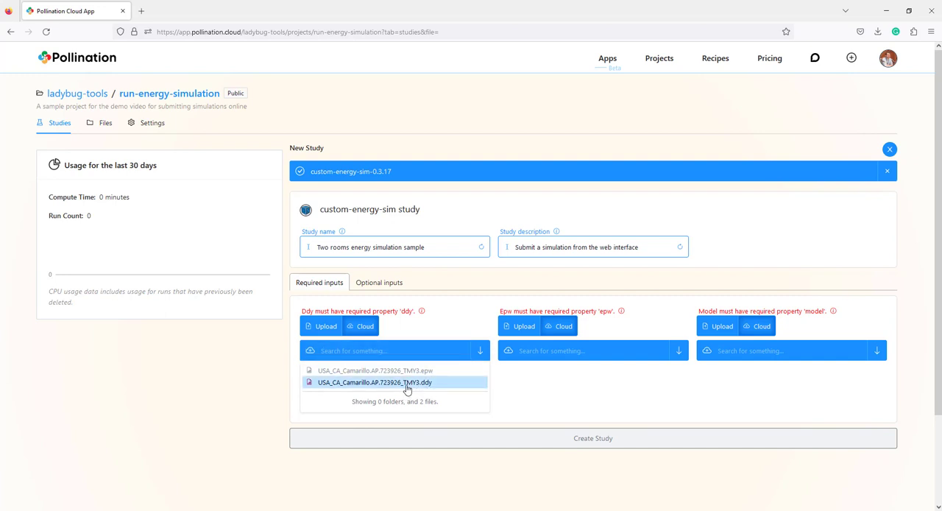
text(USA)
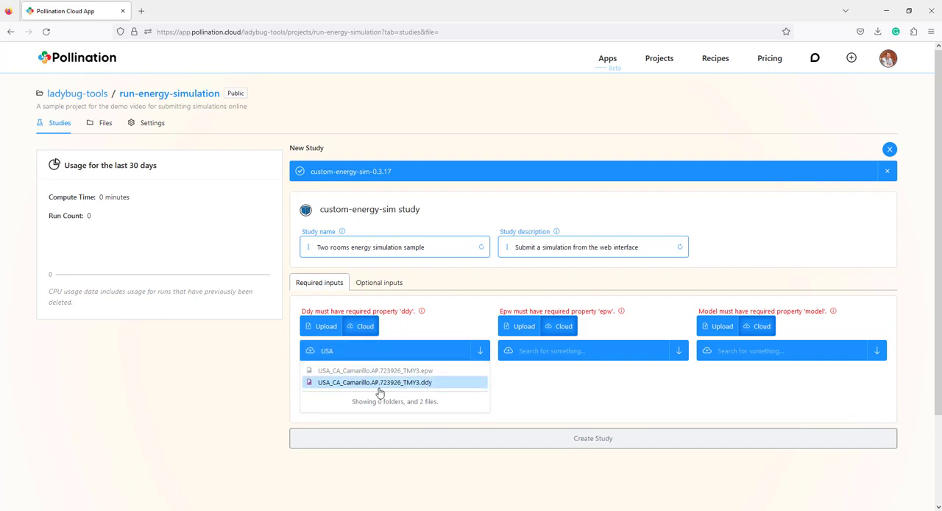
click(379, 383)
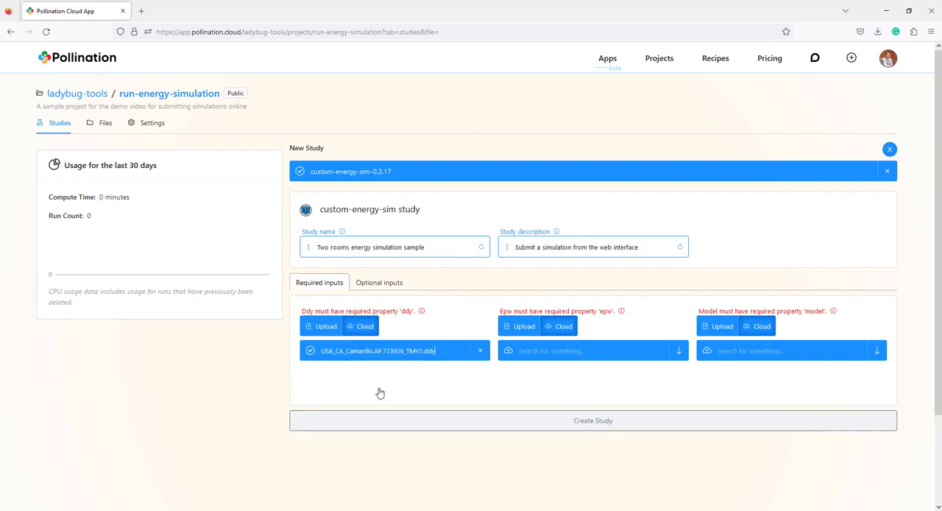
click(567, 357)
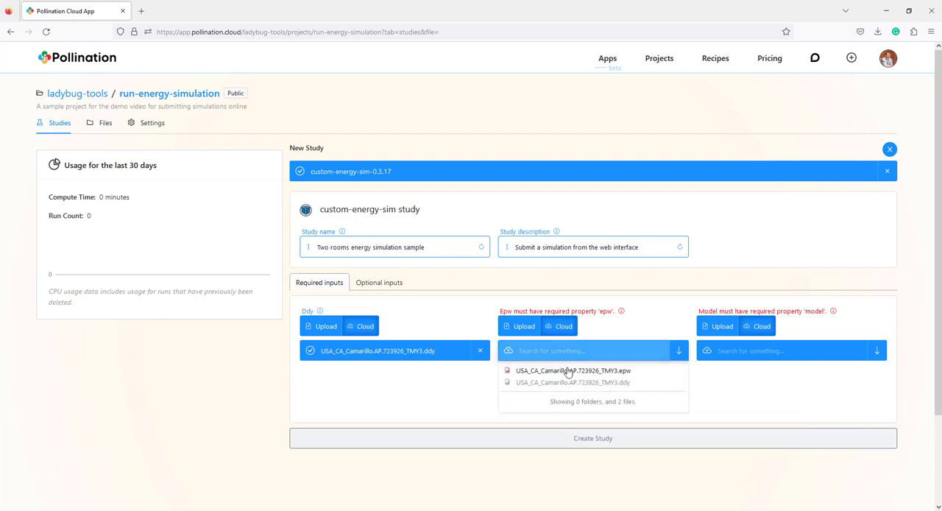
click(565, 371)
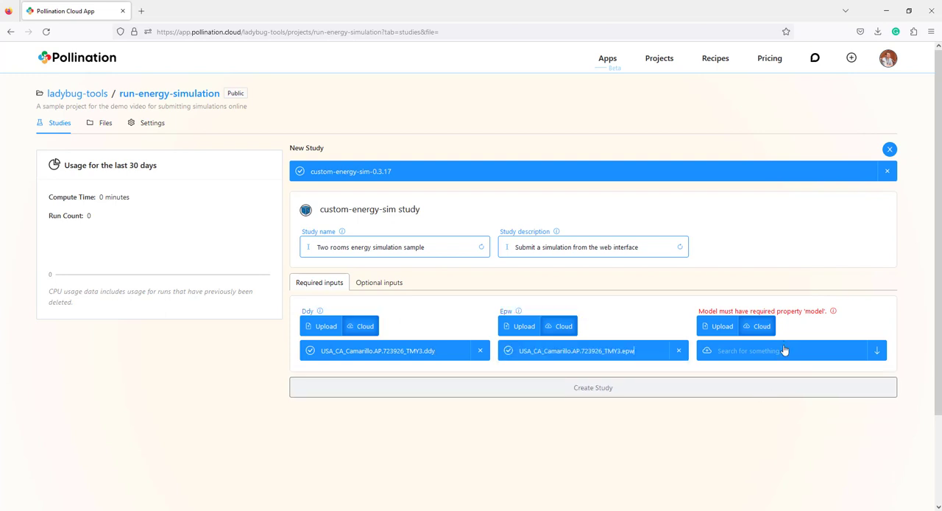
Upload two_rooms_energy.hbjson from the local simulation-demo folder as the Model input
click(721, 327)
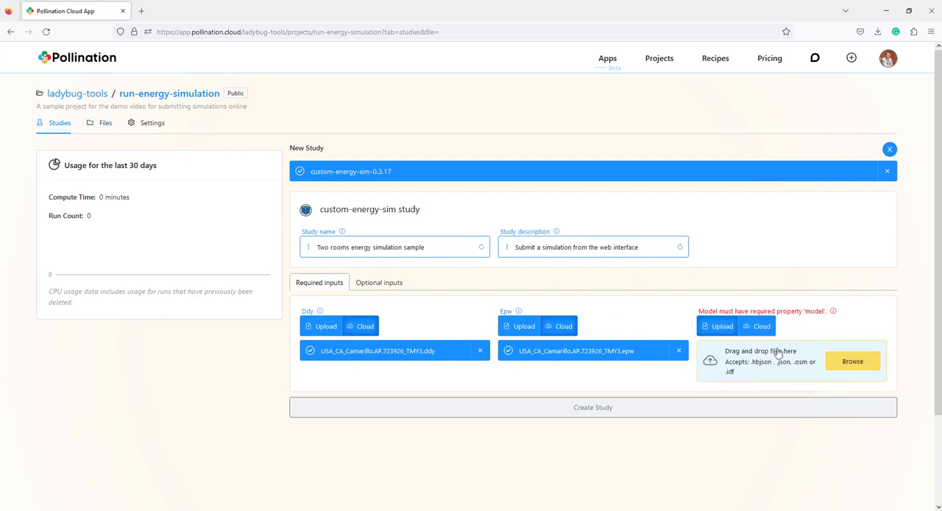
click(850, 359)
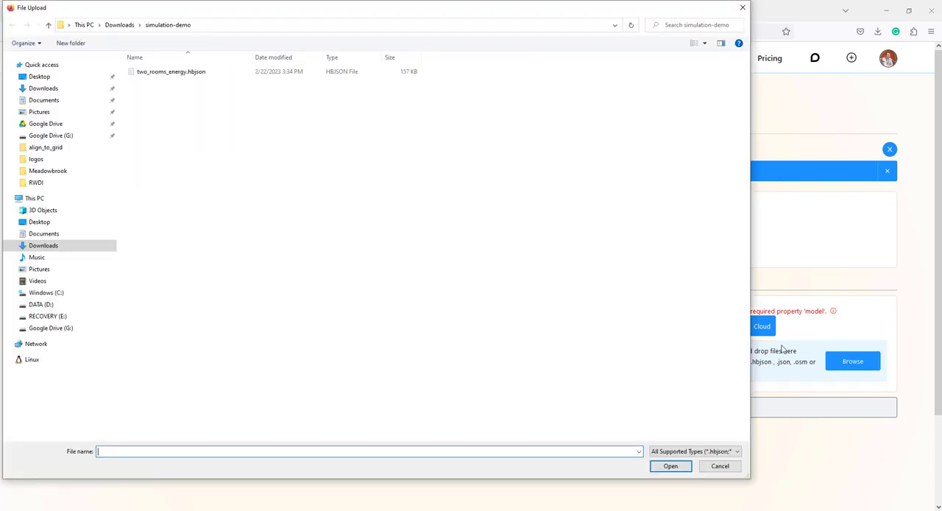
click(176, 74)
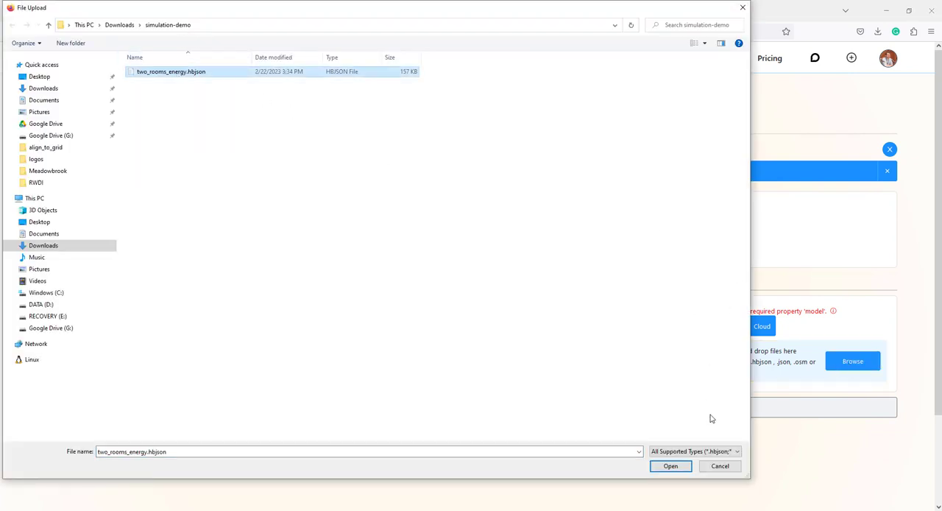
click(671, 467)
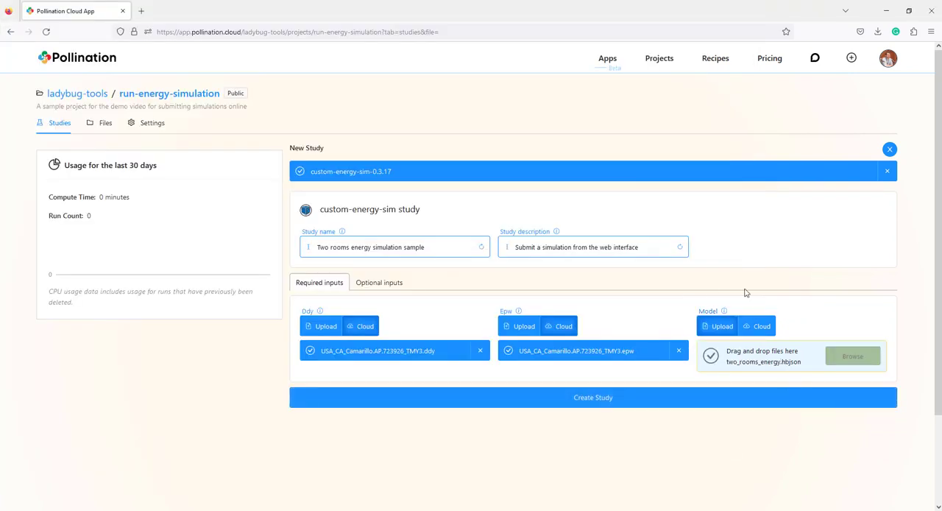
Check the descriptions of the Model and Epw inputs and create the study
click(725, 312)
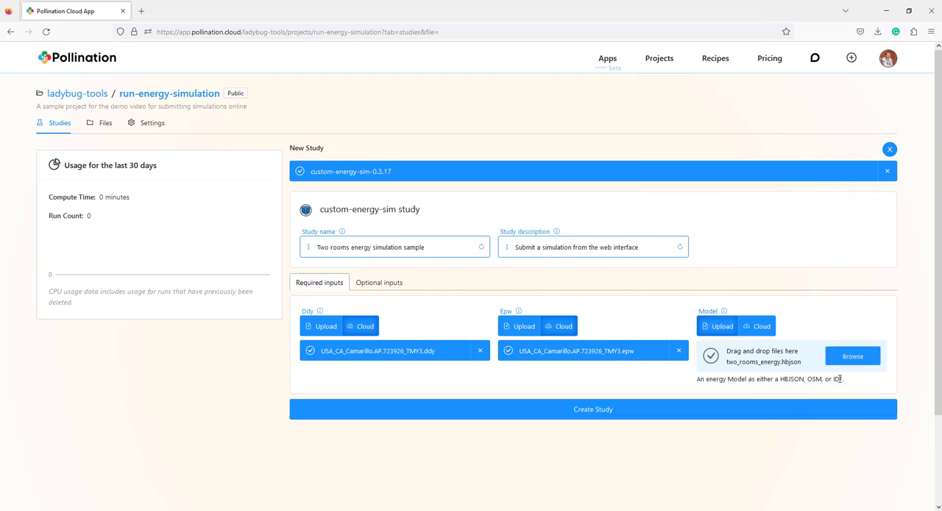
click(724, 312)
click(519, 312)
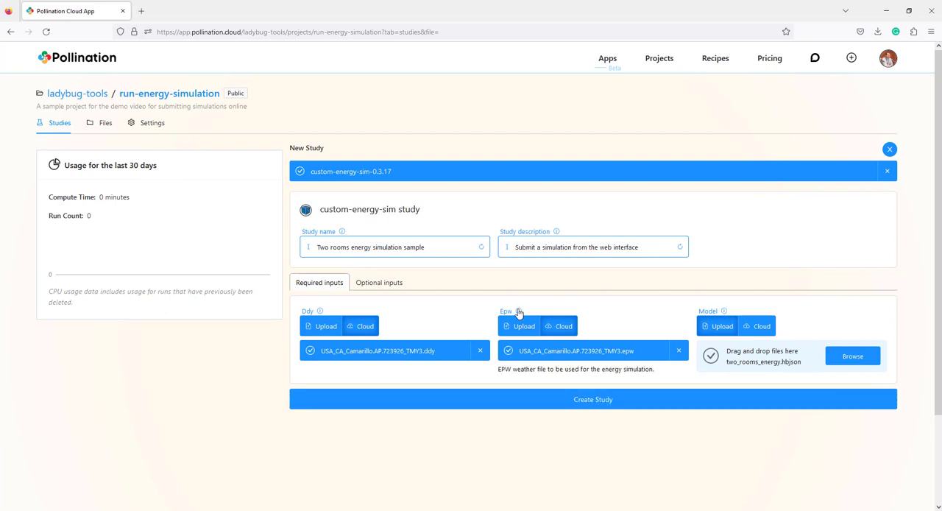
click(519, 312)
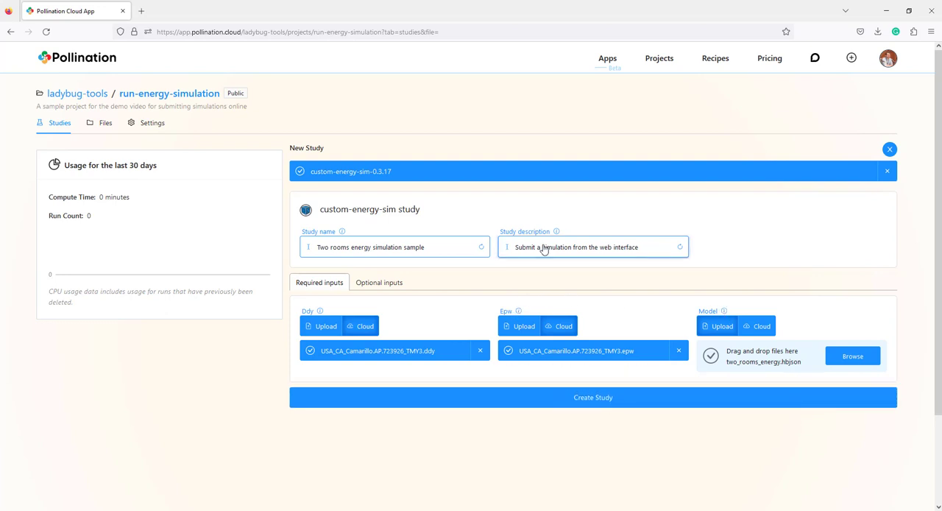
click(594, 401)
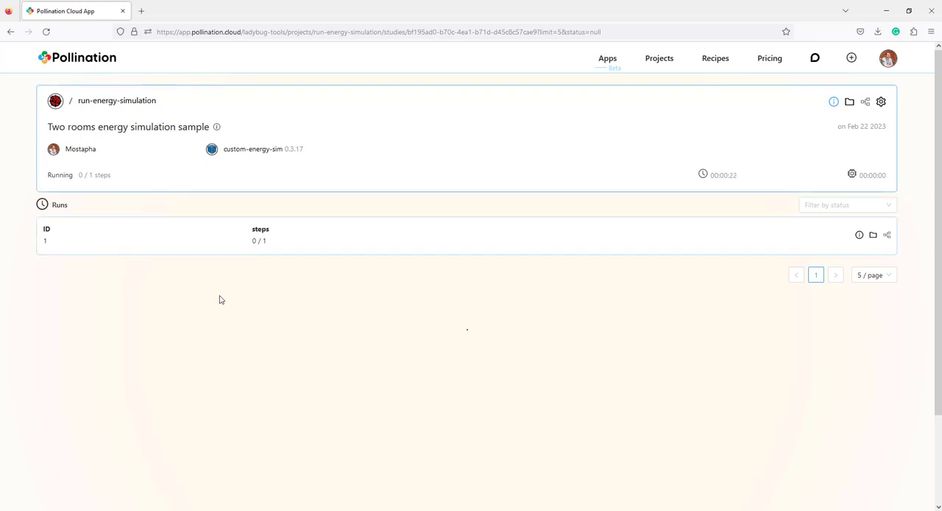
Expand run 1 of the study, inspect its input model in the 3D preview, and close the preview
click(430, 241)
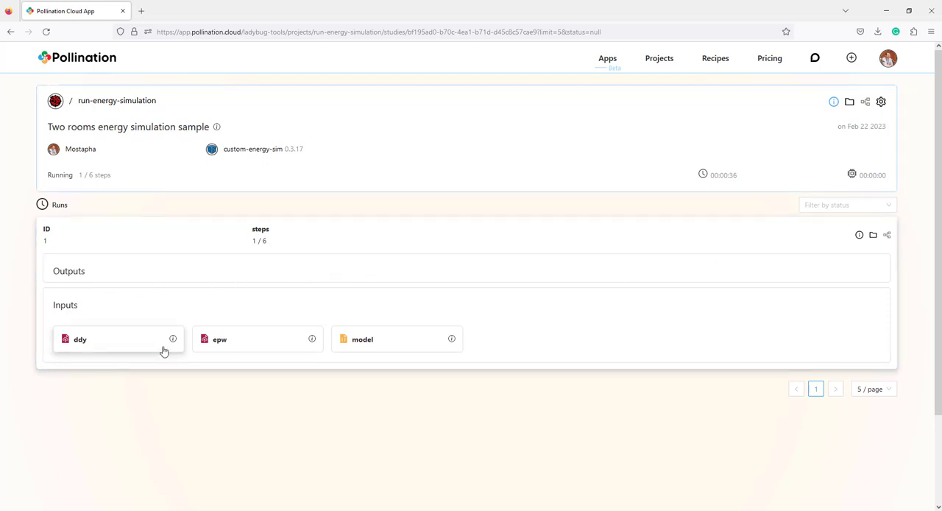
click(399, 343)
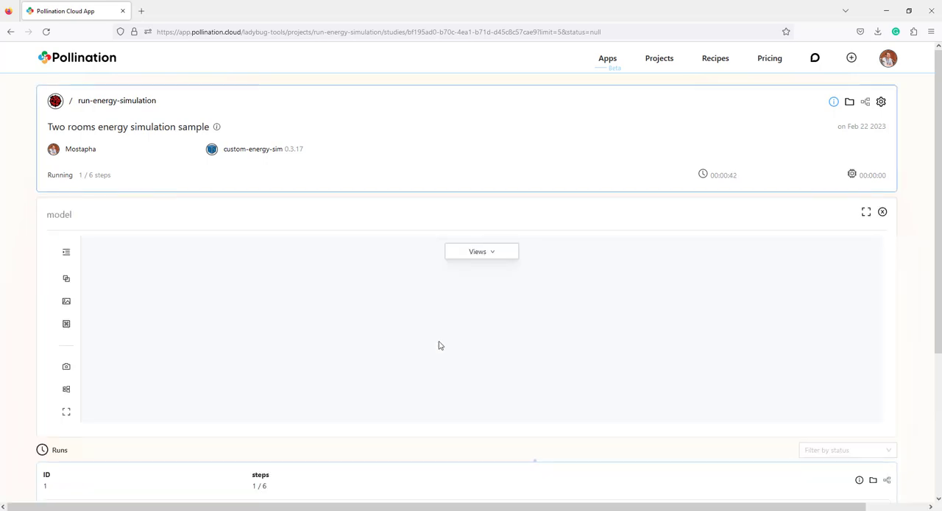
drag(475, 418, 481, 406)
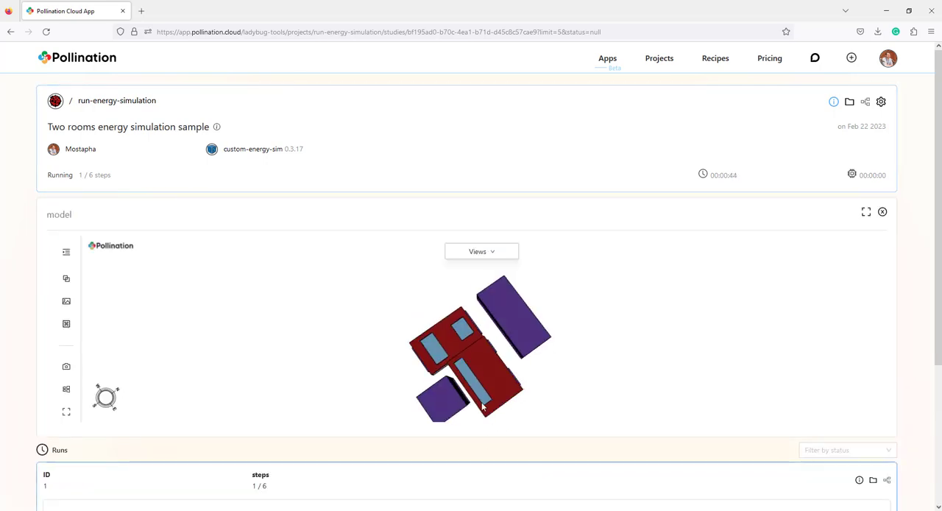
scroll(477, 374, up, 3)
drag(477, 374, 503, 329)
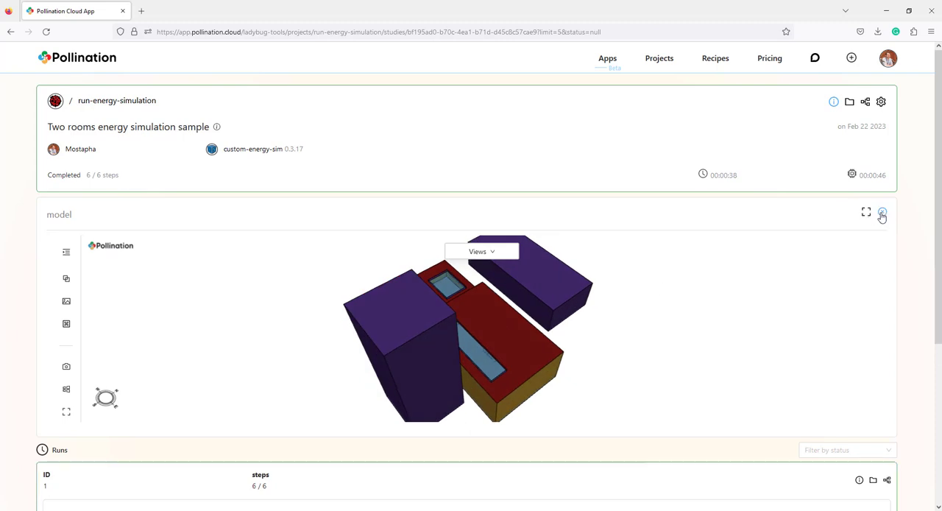
click(883, 212)
Review the run's outputs and read through the err report's warnings and error summary
scroll(909, 218, down, 1)
scroll(910, 219, down, 2)
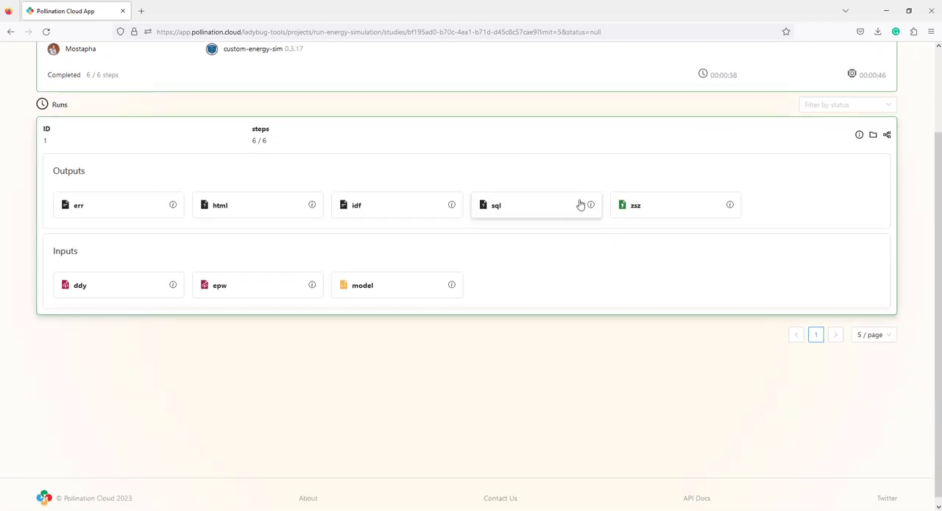
scroll(580, 206, up, 2)
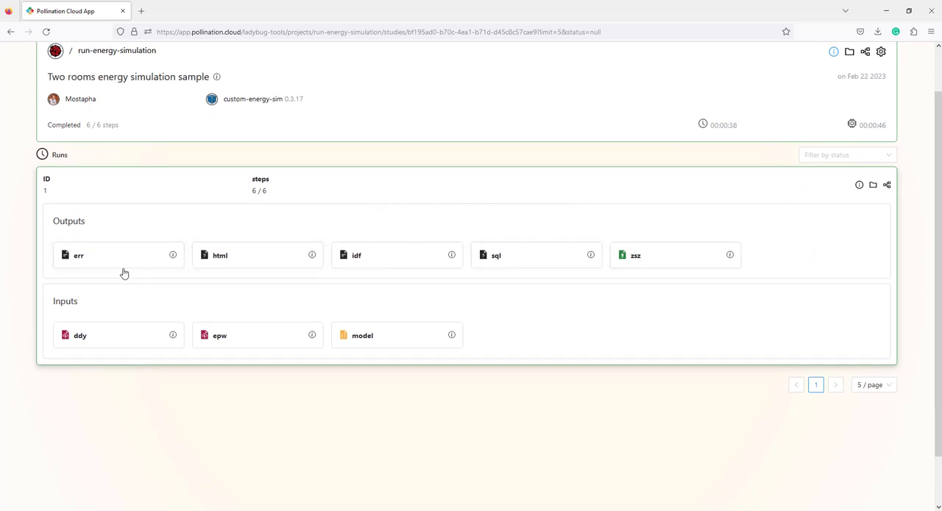
click(98, 261)
scroll(324, 211, down, 1)
scroll(324, 212, down, 10)
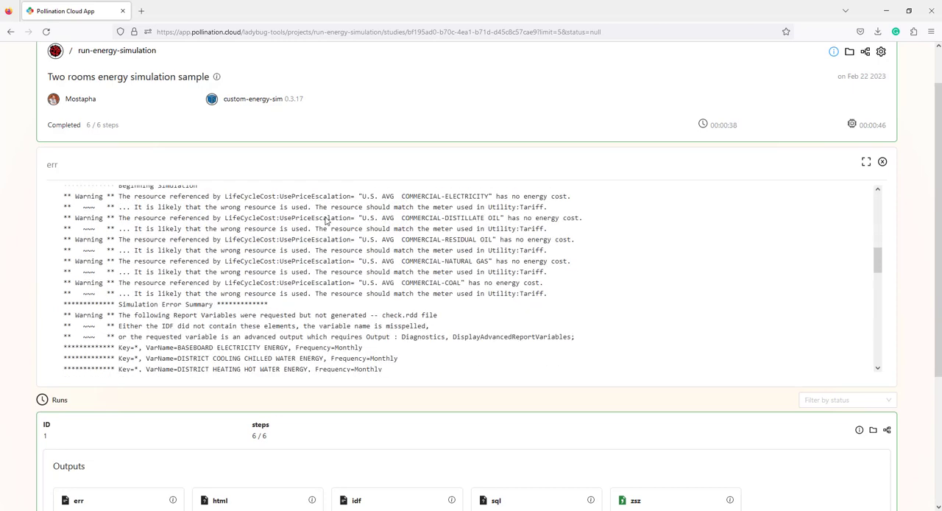
scroll(900, 221, down, 5)
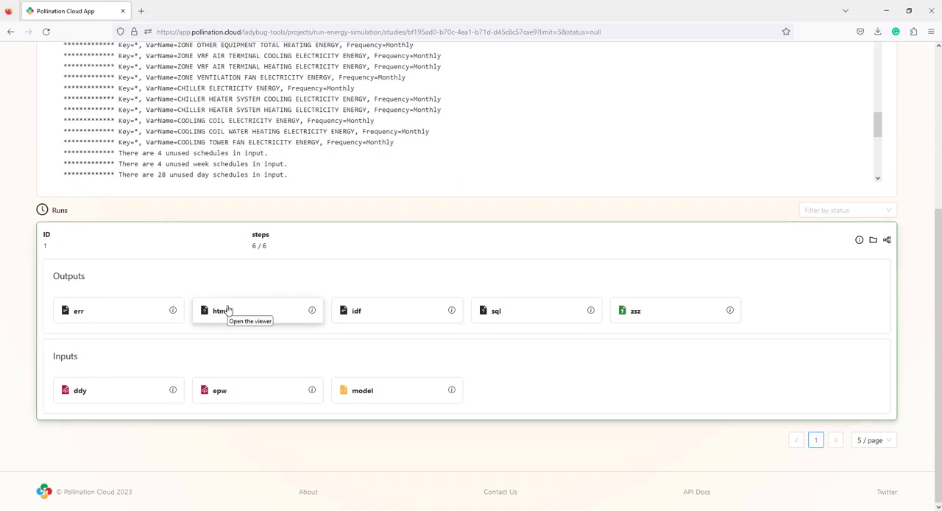
Preview the run's idf output, look through its contents, and close the preview
click(370, 312)
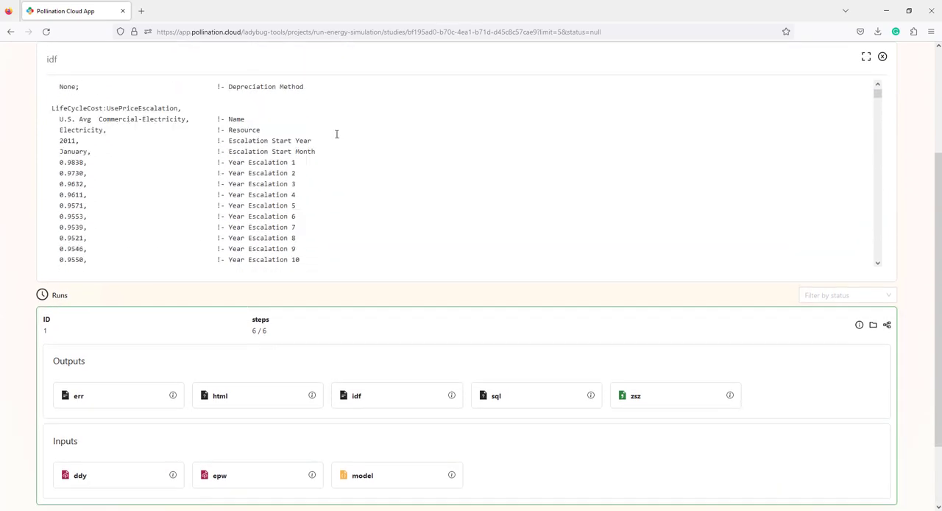
scroll(336, 140, up, 5)
scroll(909, 272, down, 5)
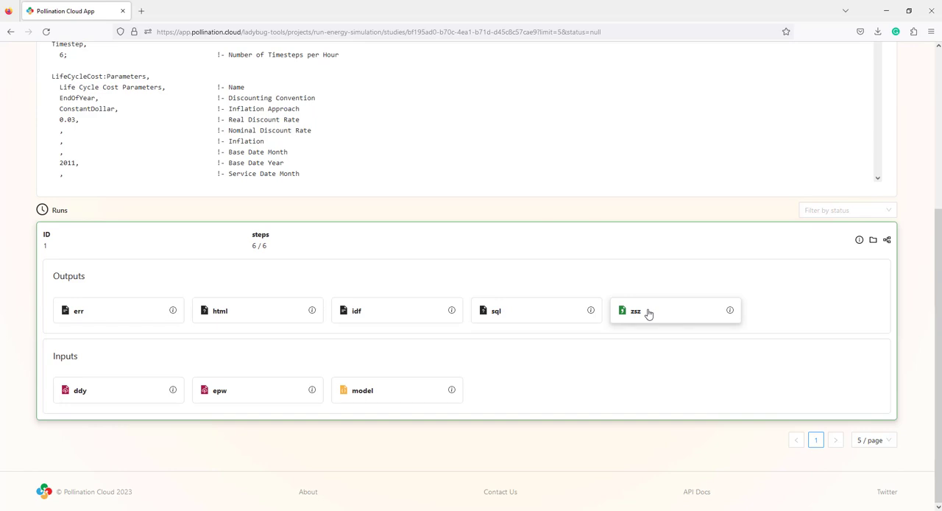
scroll(649, 313, up, 3)
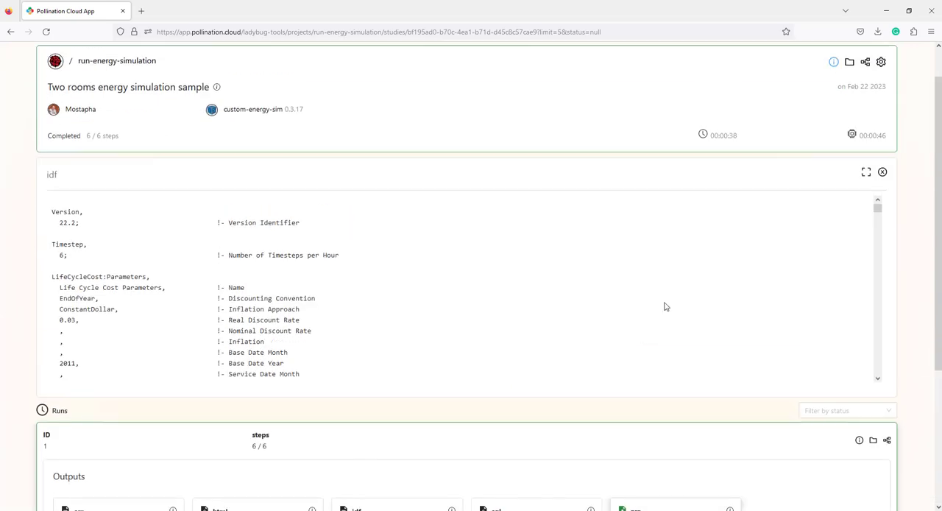
click(884, 173)
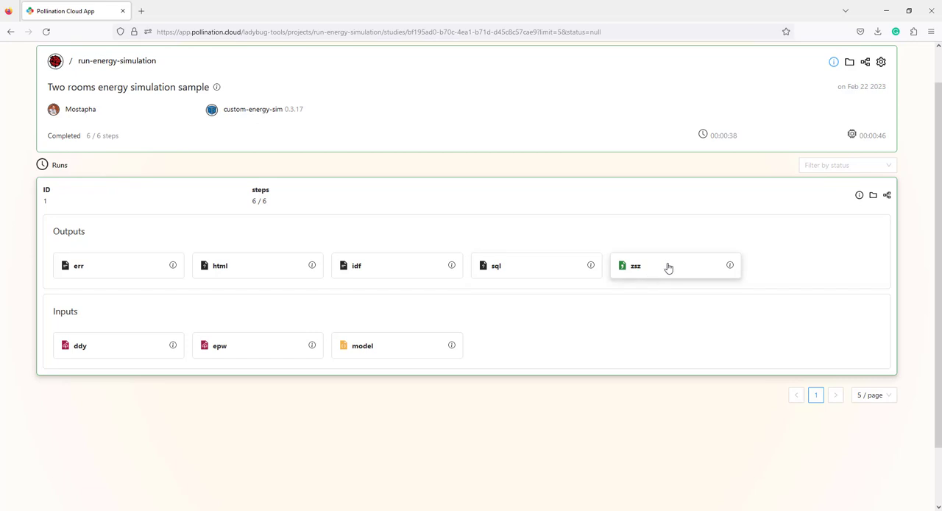
Browse run 1's workspace folder down through __tmp into its baeff032 subfolder and examine the files there
scroll(669, 265, up, 1)
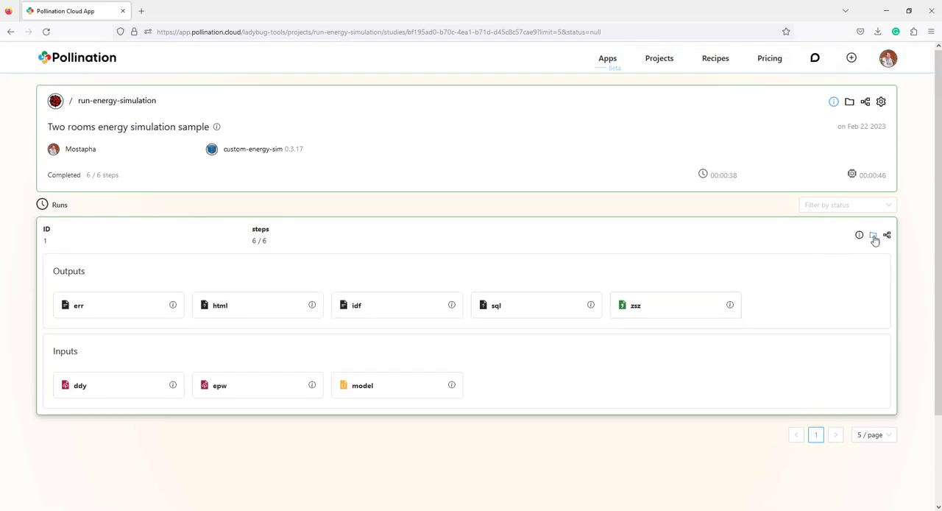
click(874, 236)
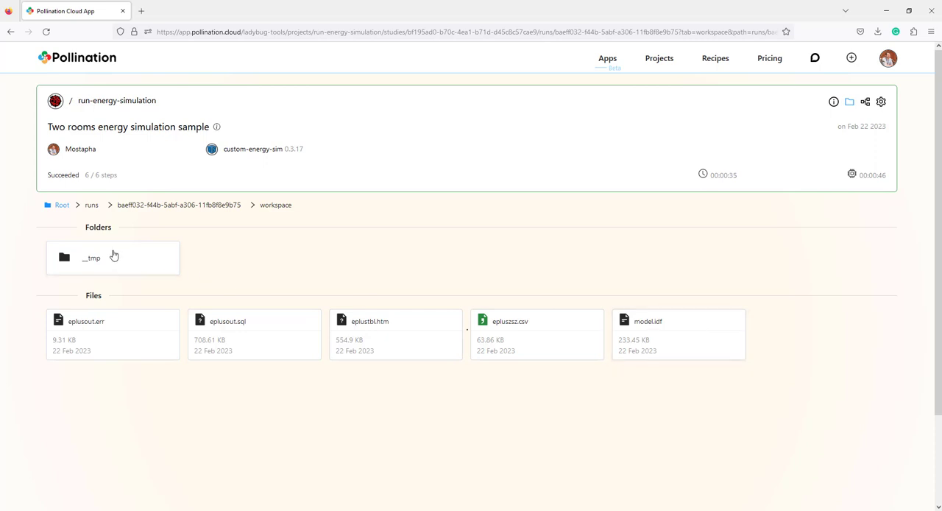
click(112, 256)
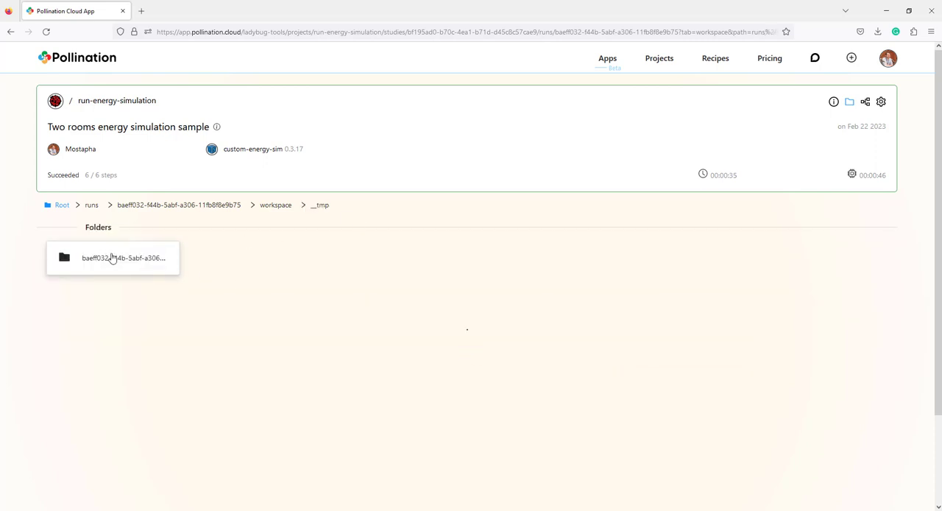
click(111, 257)
scroll(427, 257, down, 1)
scroll(427, 259, down, 1)
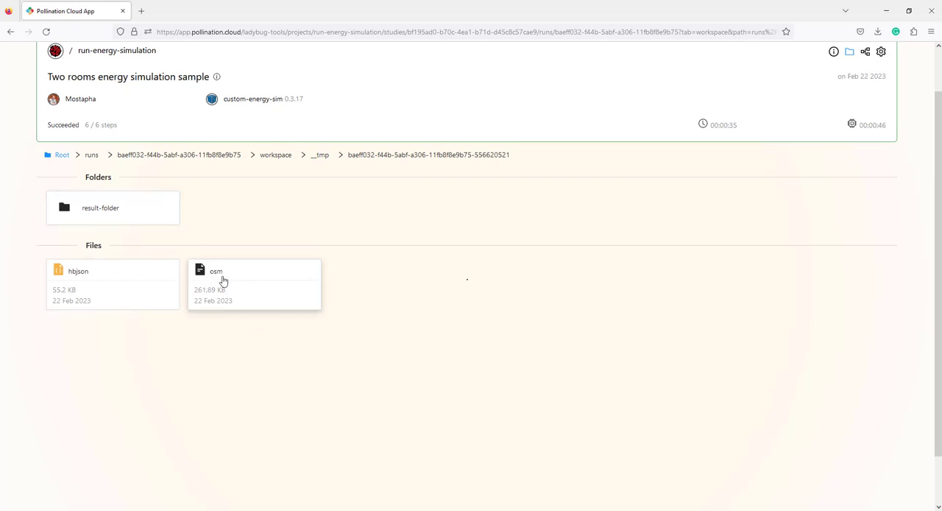
Preview the osm file in the run's temporary workspace subfolder, look through its contents, and close the preview
click(223, 281)
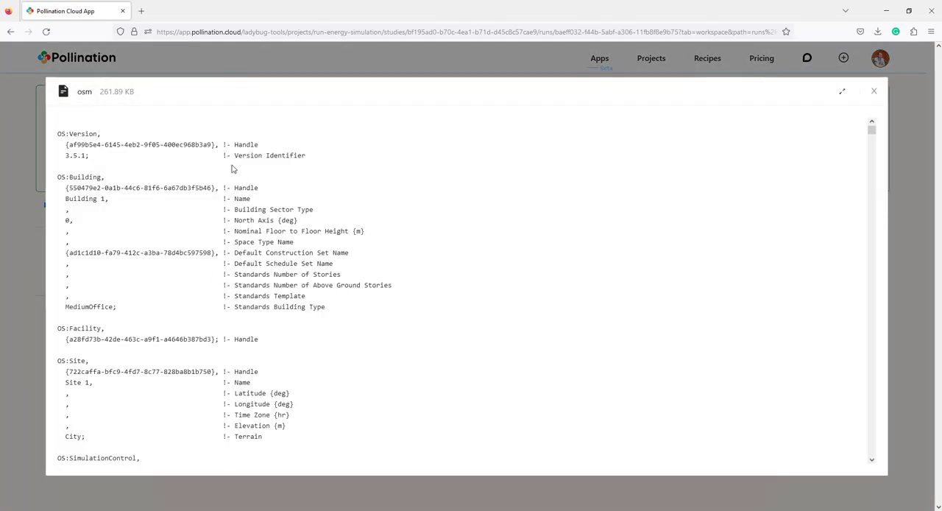
scroll(265, 239, down, 20)
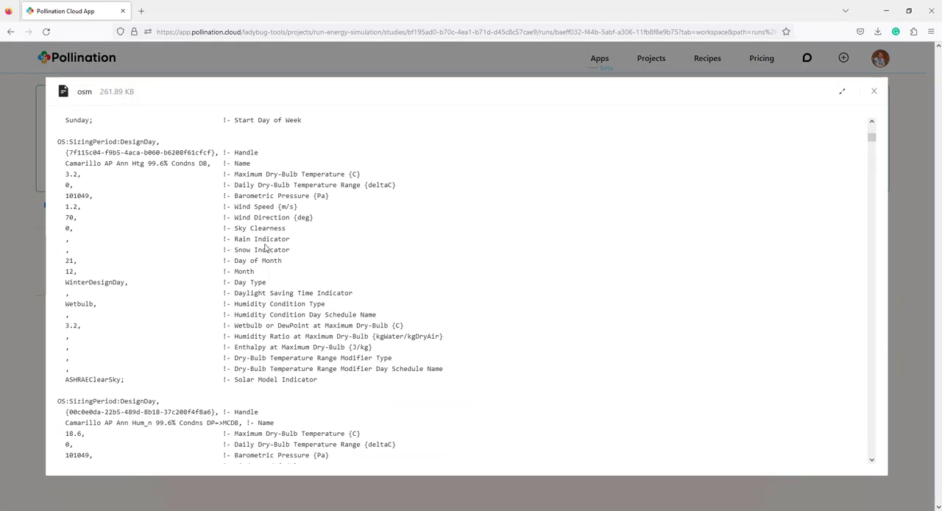
click(875, 91)
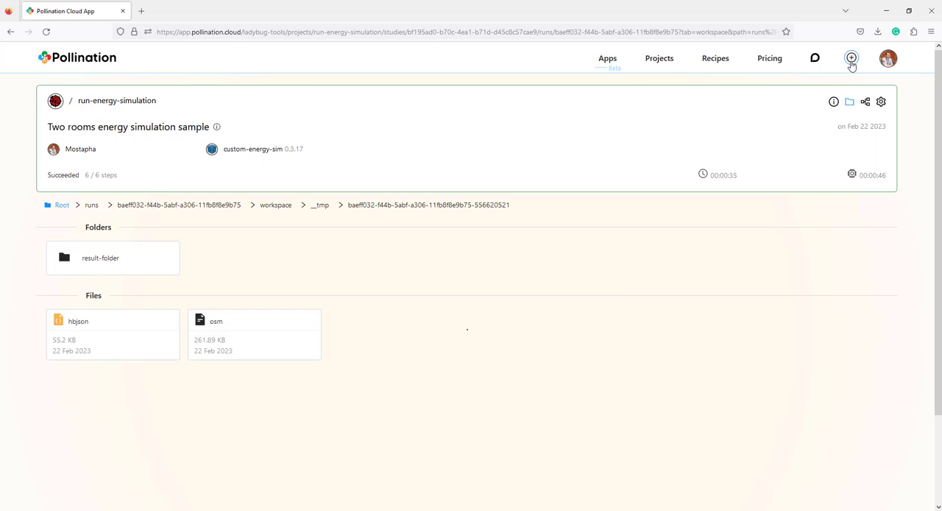
Return to the run-energy-simulation project, reopen the Two rooms energy simulation sample run, and view its workspace folder
click(114, 101)
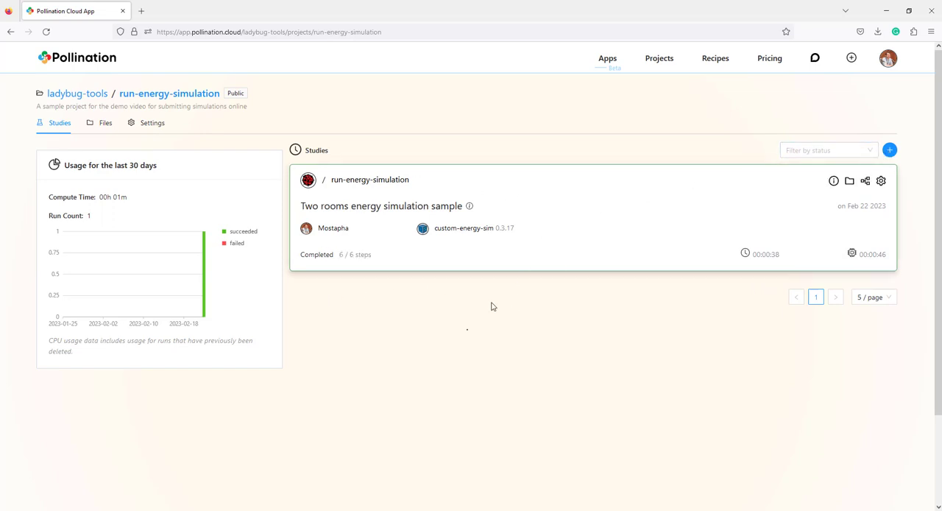
click(580, 211)
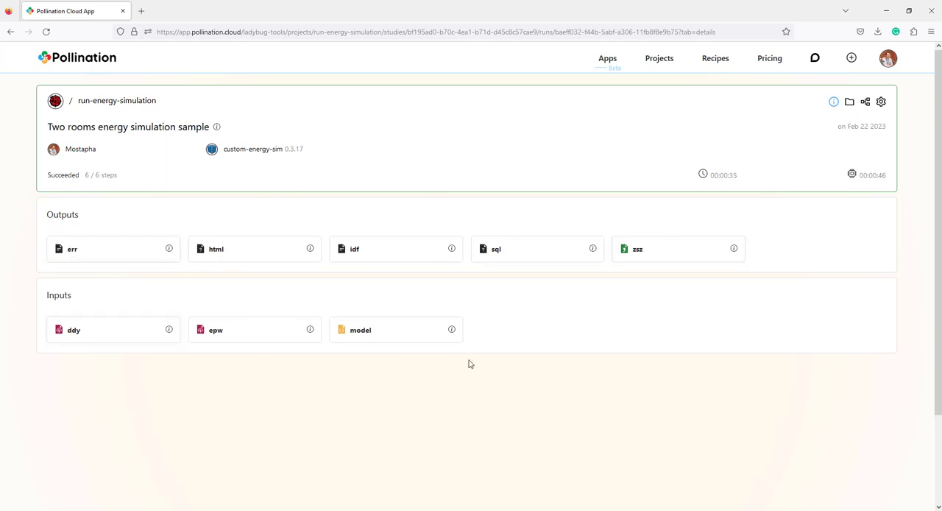
click(851, 102)
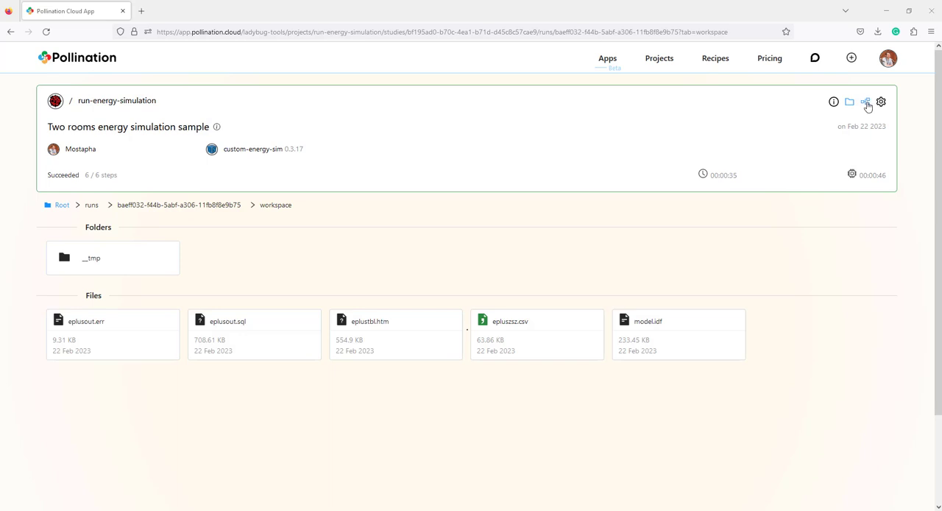
Open the run-simulation task's details from the run's debug graph and read through its logs
click(866, 103)
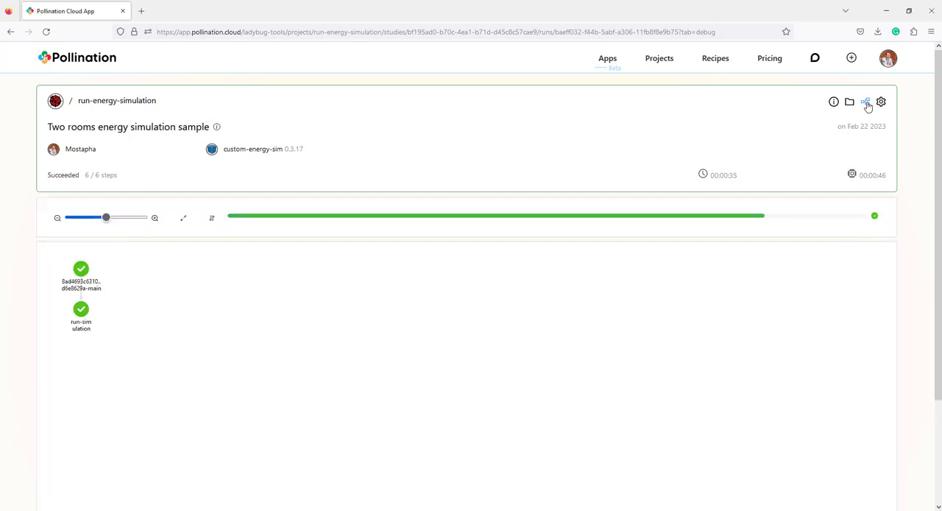
click(81, 315)
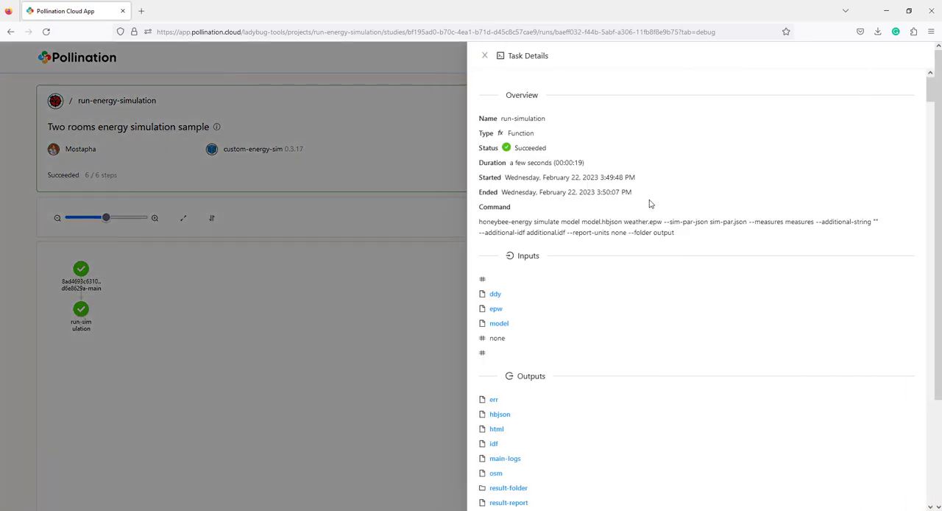
scroll(657, 170, down, 10)
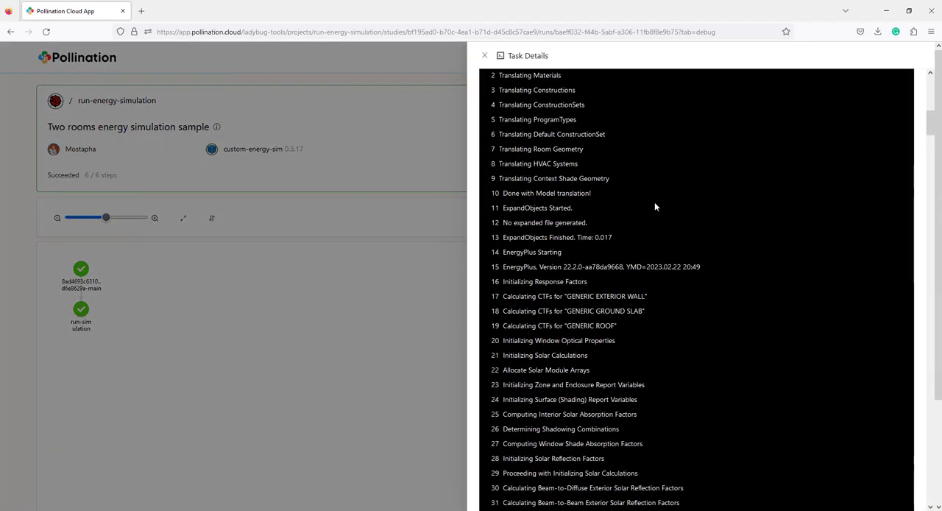
scroll(658, 235, down, 20)
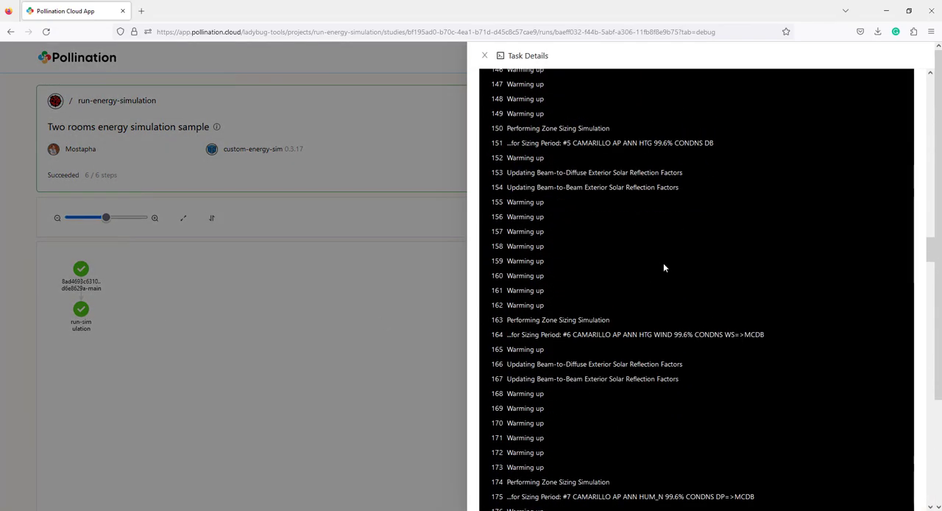
scroll(675, 297, down, 15)
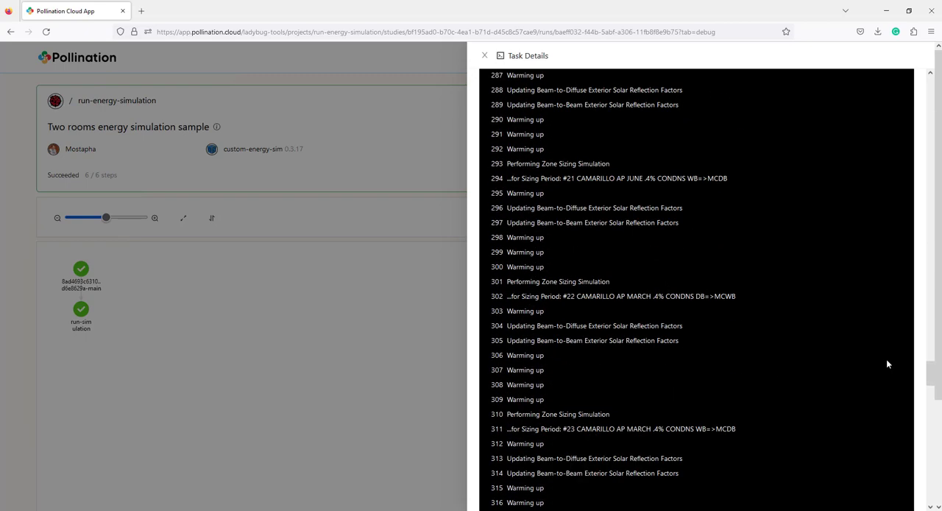
drag(931, 371, 889, 75)
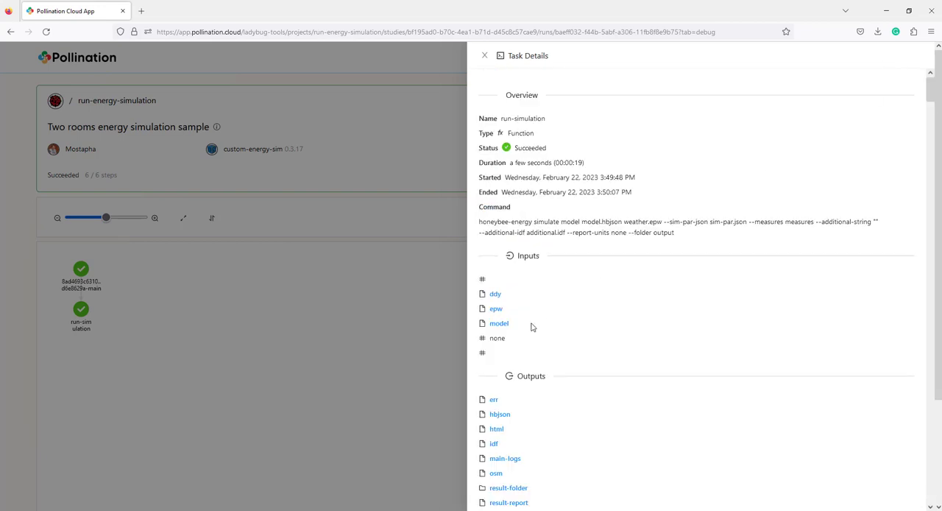
Review the run-simulation task's inputs and outputs, and highlight its full honeybee-energy command text
scroll(532, 326, down, 3)
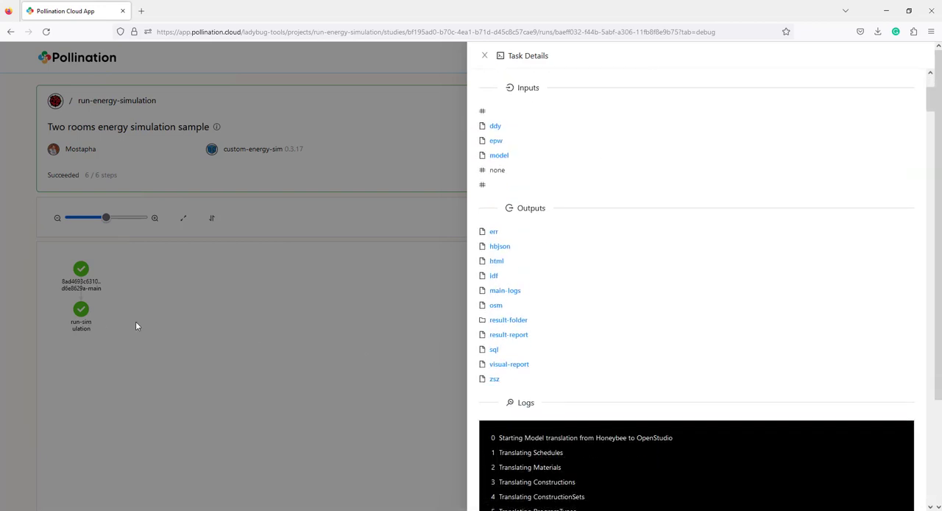
scroll(682, 291, up, 3)
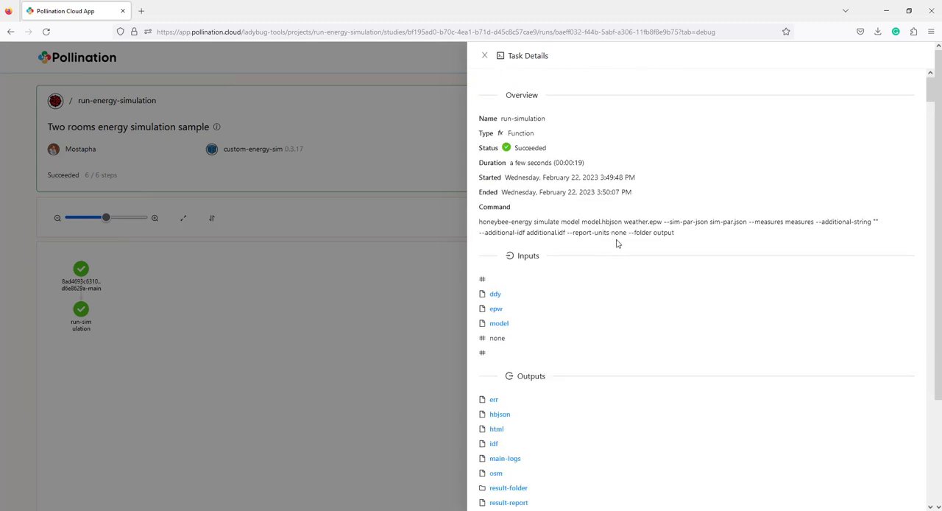
drag(682, 237, 469, 226)
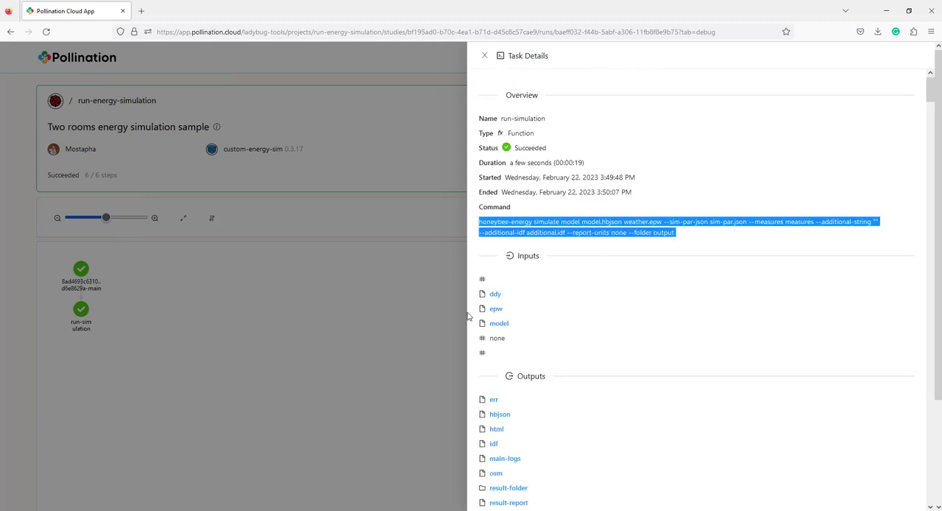